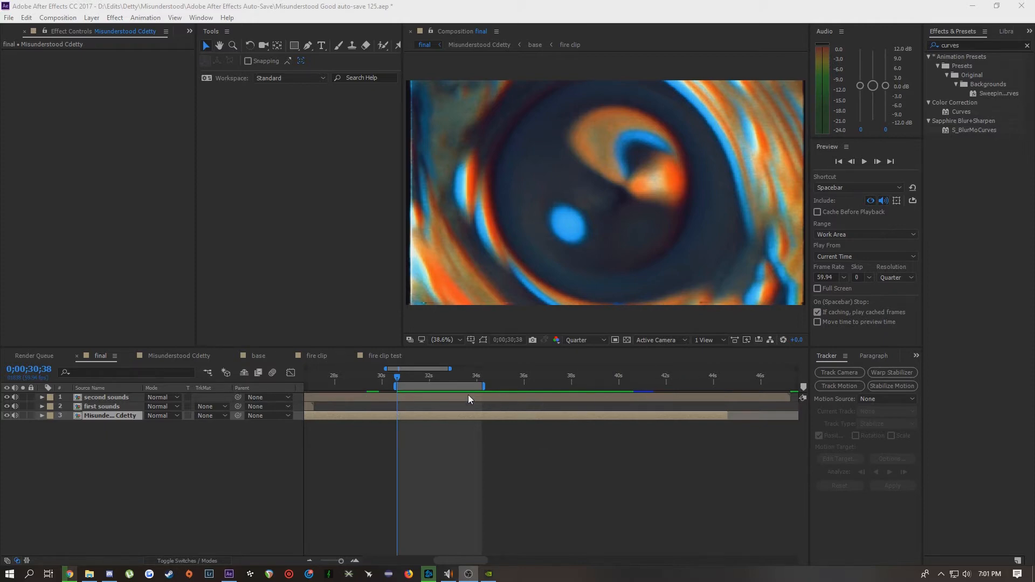
Preview the final composition's glowing outline and fire shot between about 30 and 34 seconds.
key(space)
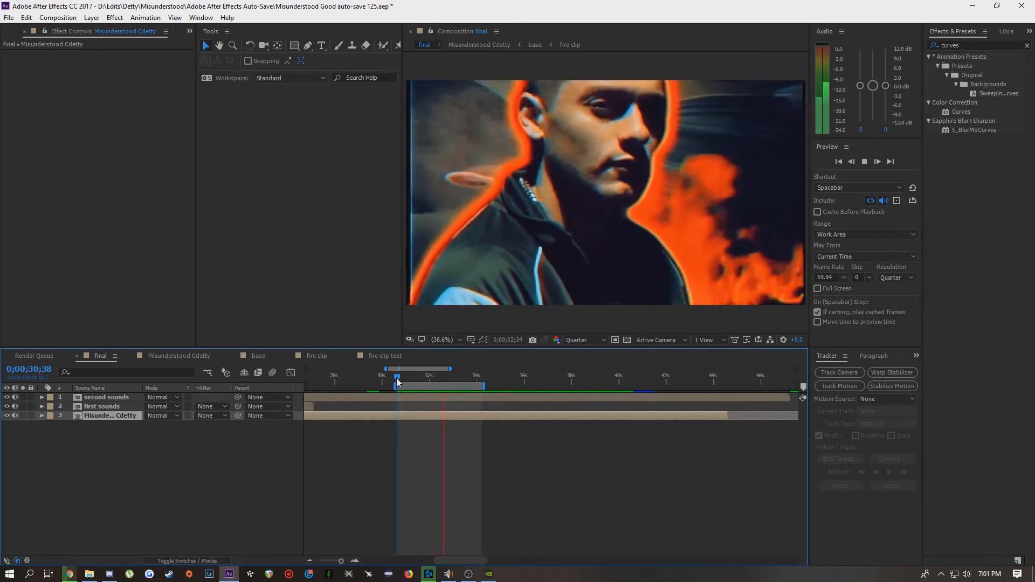
key(space)
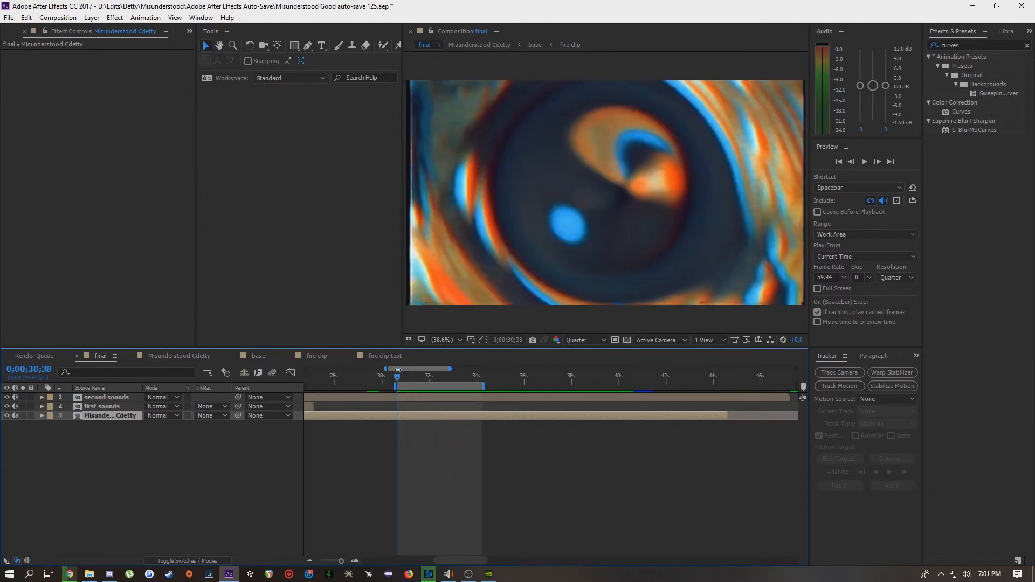
drag(398, 381, 418, 385)
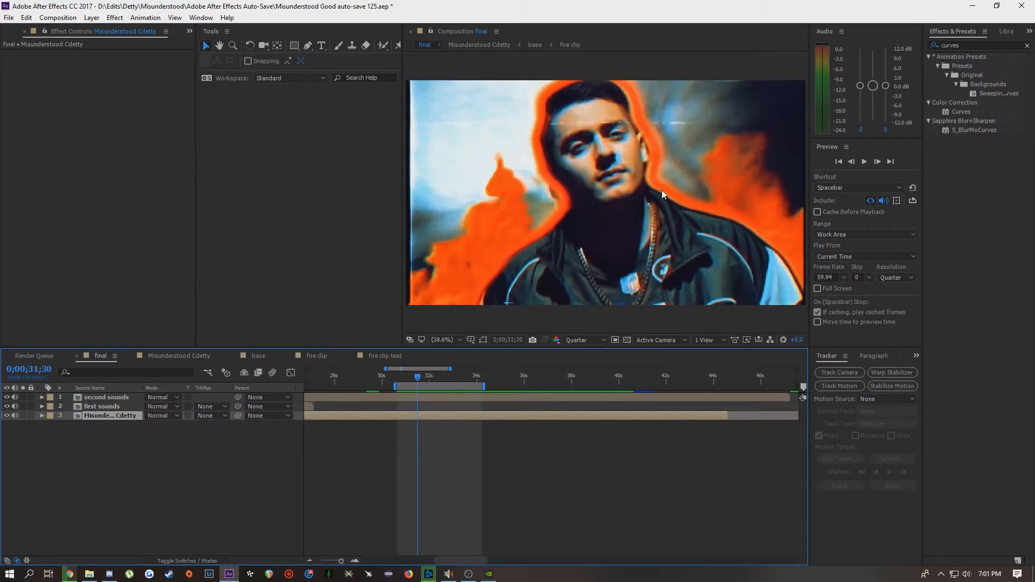
drag(417, 383, 429, 382)
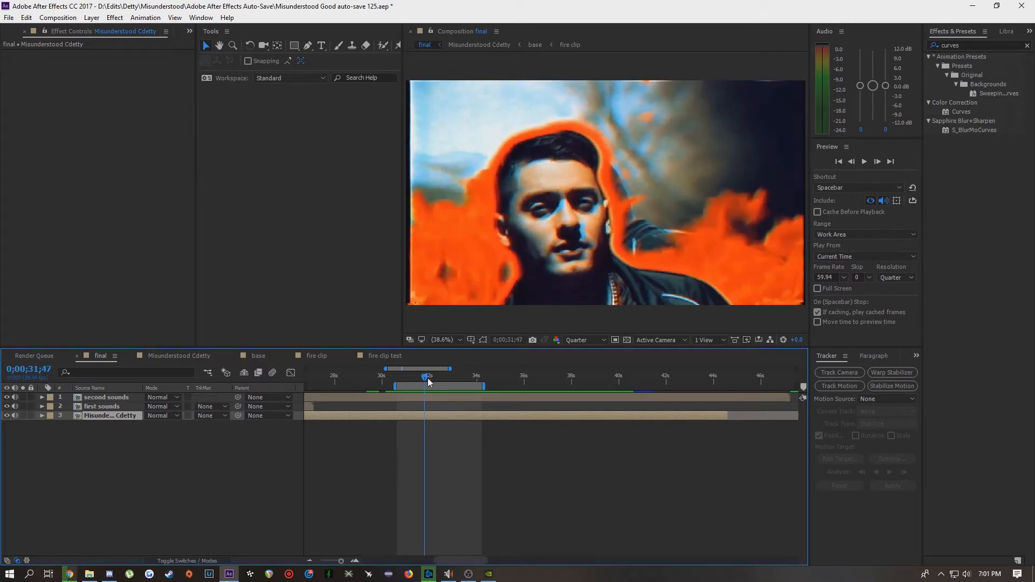
key(space)
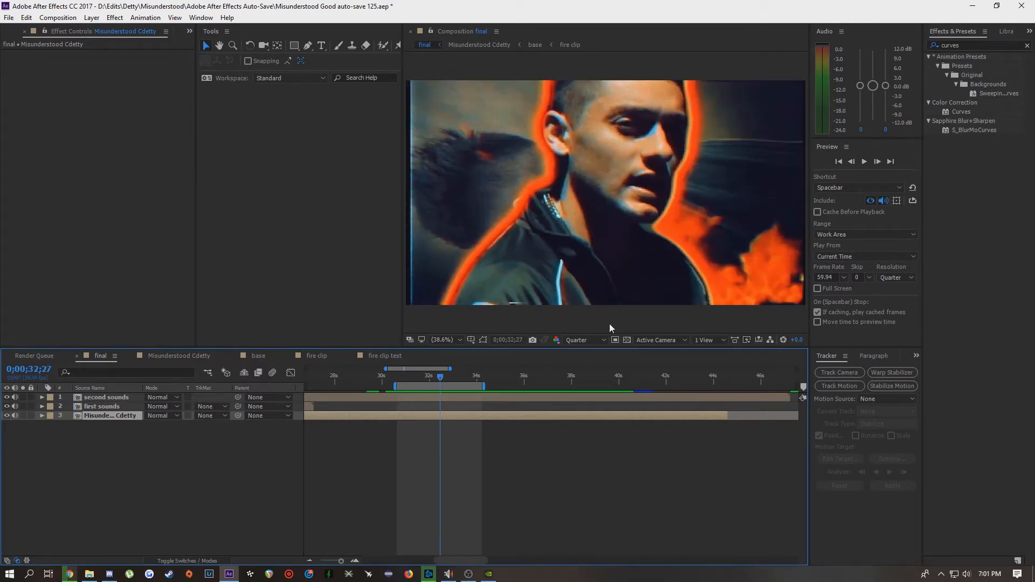
Switch to the fire clip test composition and set the current time to 0;00;00;00.
click(397, 357)
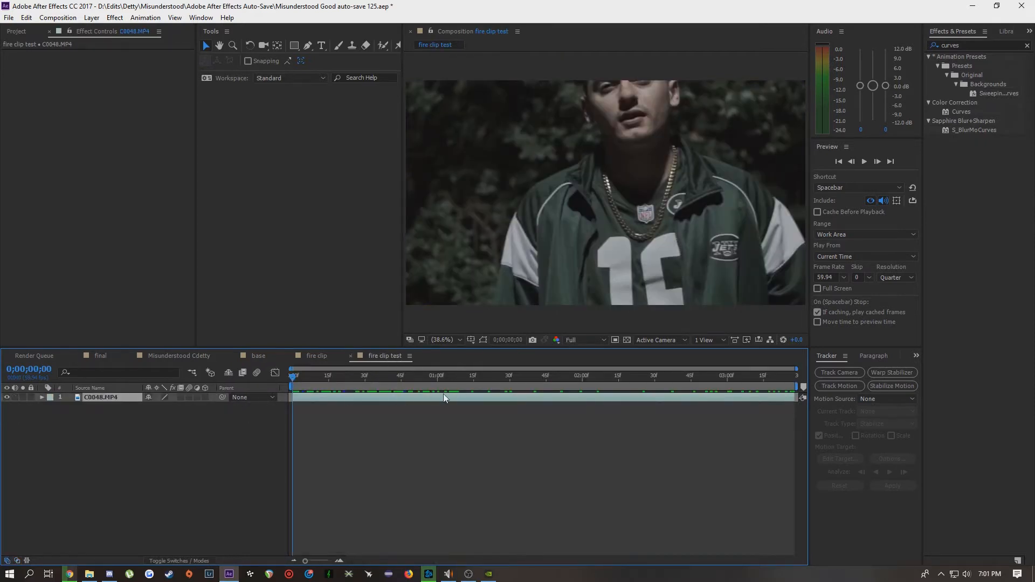
drag(335, 386, 241, 400)
drag(305, 384, 230, 381)
drag(309, 375, 118, 422)
click(1015, 496)
Open the C0048.MP4 layer and isolate the man from the trees with Roto Brush strokes, correcting the selection around shoulder, sleeve, neck and head.
double_click(354, 399)
click(383, 46)
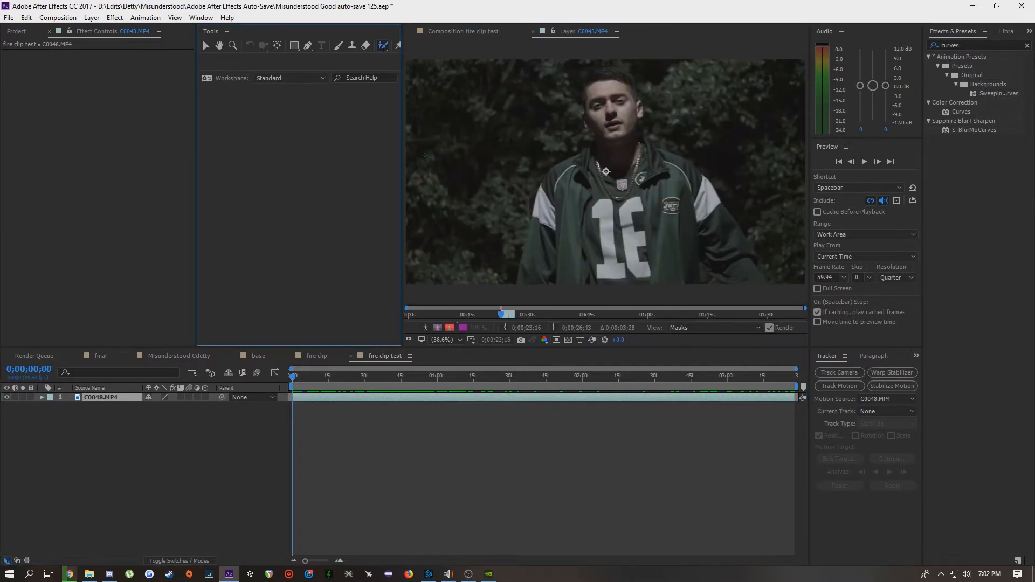
mouse_move(524, 280)
mouse_down()
mouse_move(558, 180)
mouse_move(603, 138)
mouse_move(594, 88)
mouse_move(605, 79)
mouse_move(631, 97)
mouse_move(630, 128)
mouse_move(744, 264)
mouse_up()
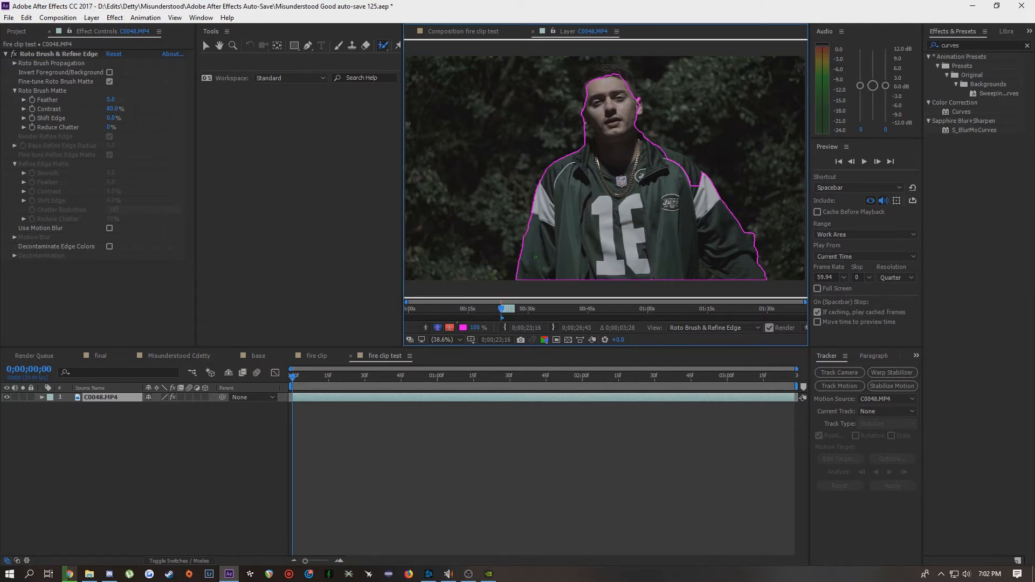
drag(657, 156, 700, 180)
drag(708, 273, 717, 276)
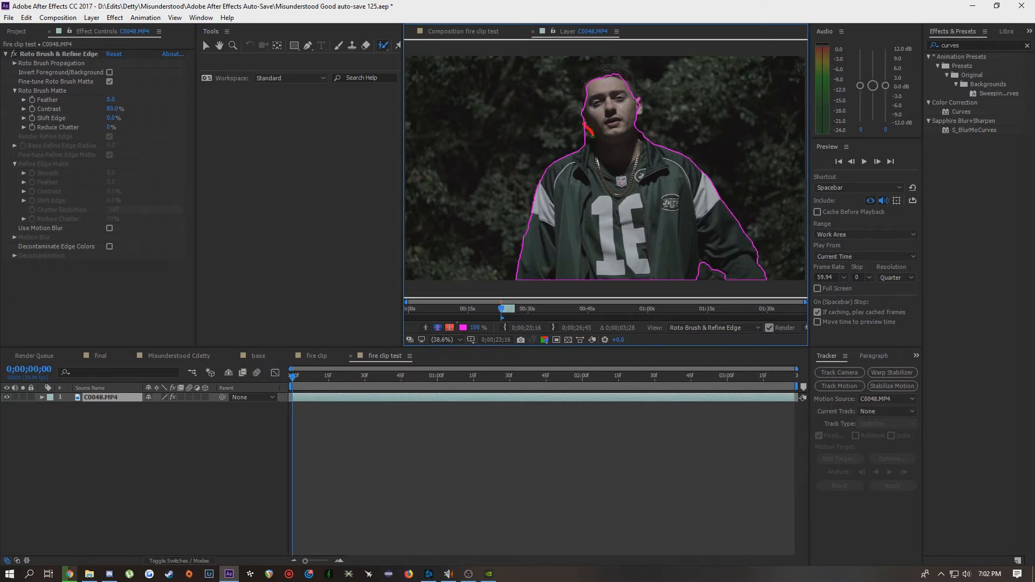
drag(599, 137, 600, 138)
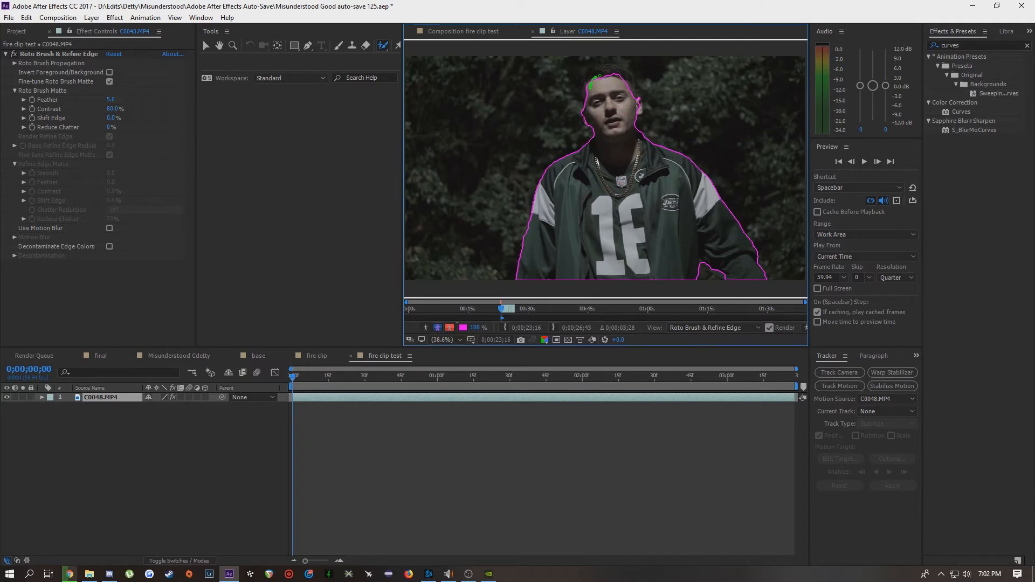
drag(637, 96, 641, 110)
scroll(718, 120, up, 1)
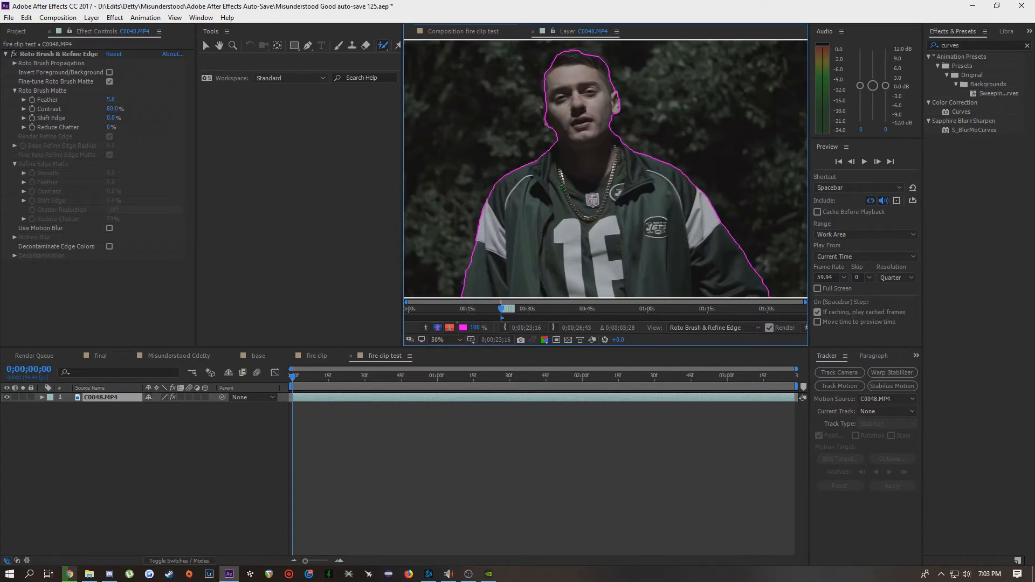
Examine the finished outline and flames in the fire clip composition around 33 seconds.
click(320, 359)
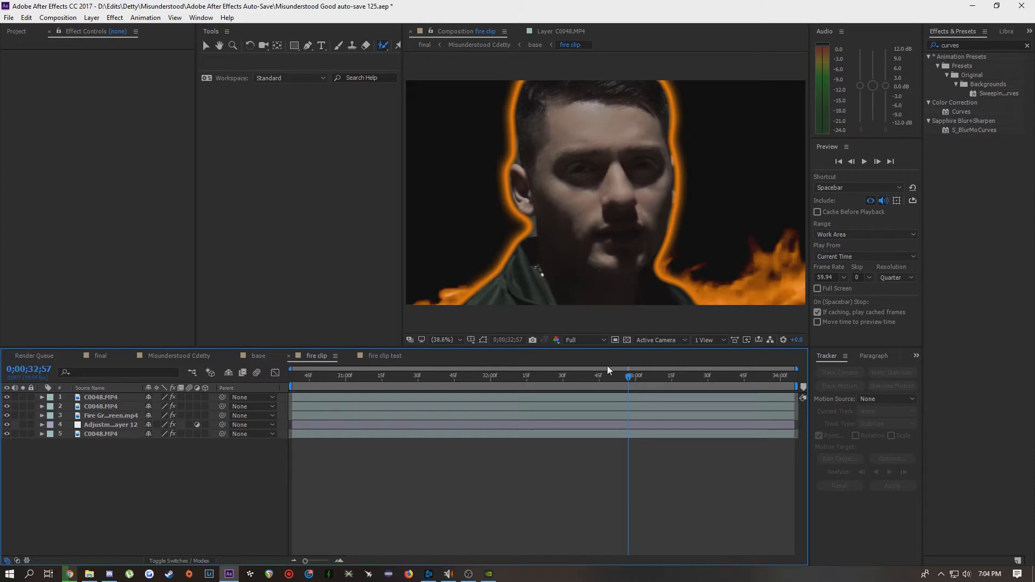
drag(620, 379, 679, 377)
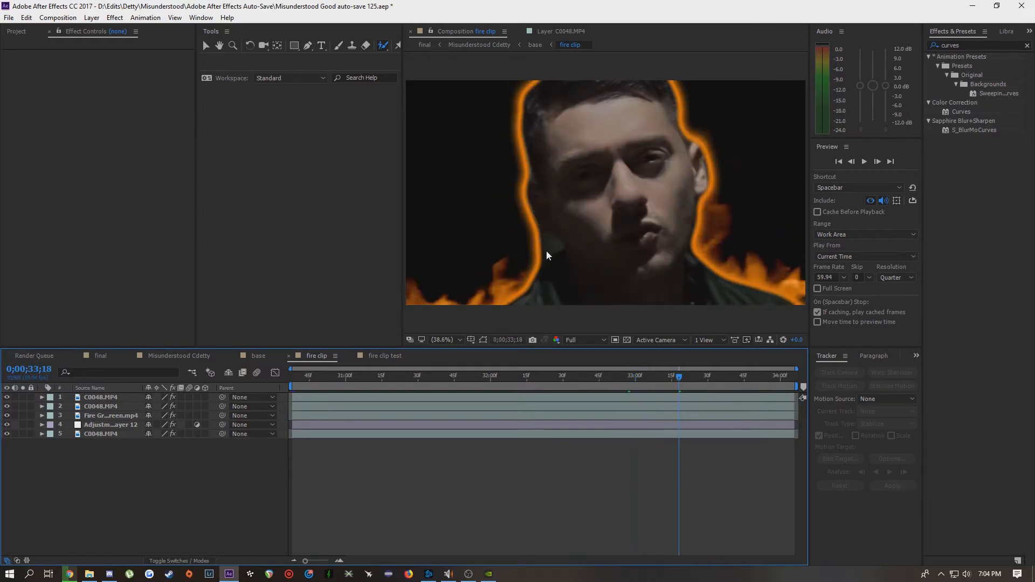
drag(680, 378, 686, 378)
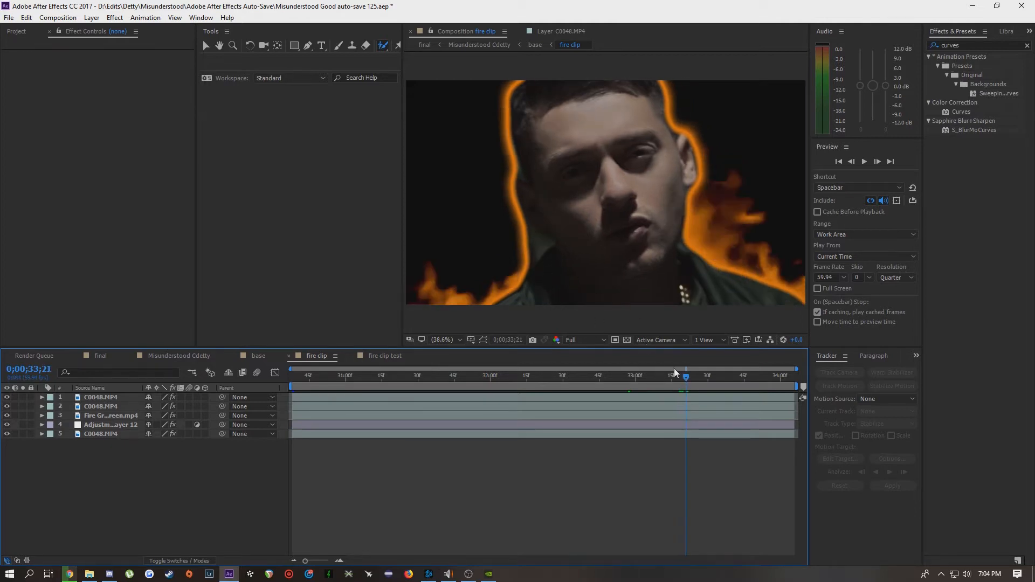
drag(689, 380, 695, 382)
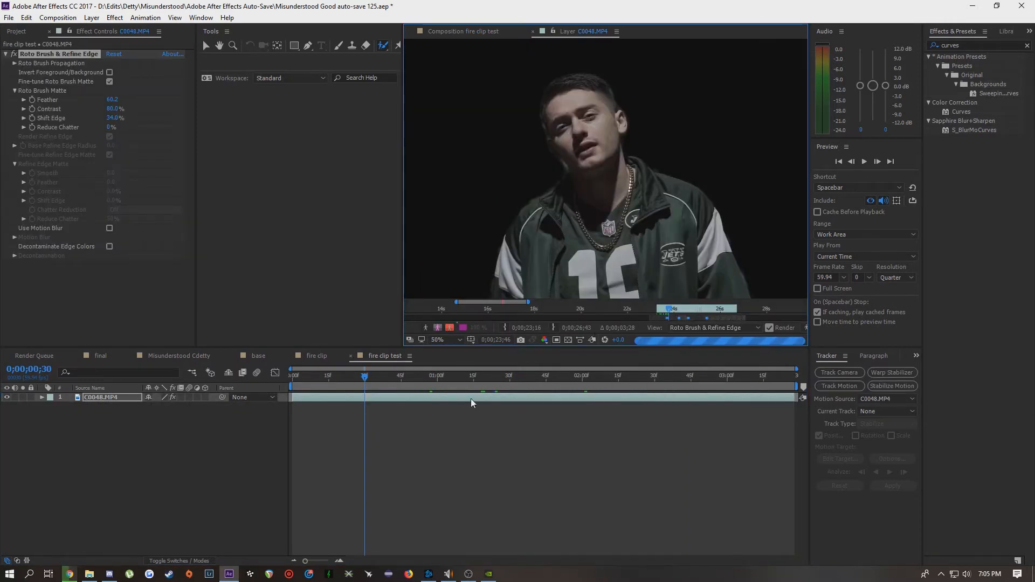
Widen the layer view and freeze the Roto Brush & Refine Edge propagation for C0048.MP4.
click(412, 377)
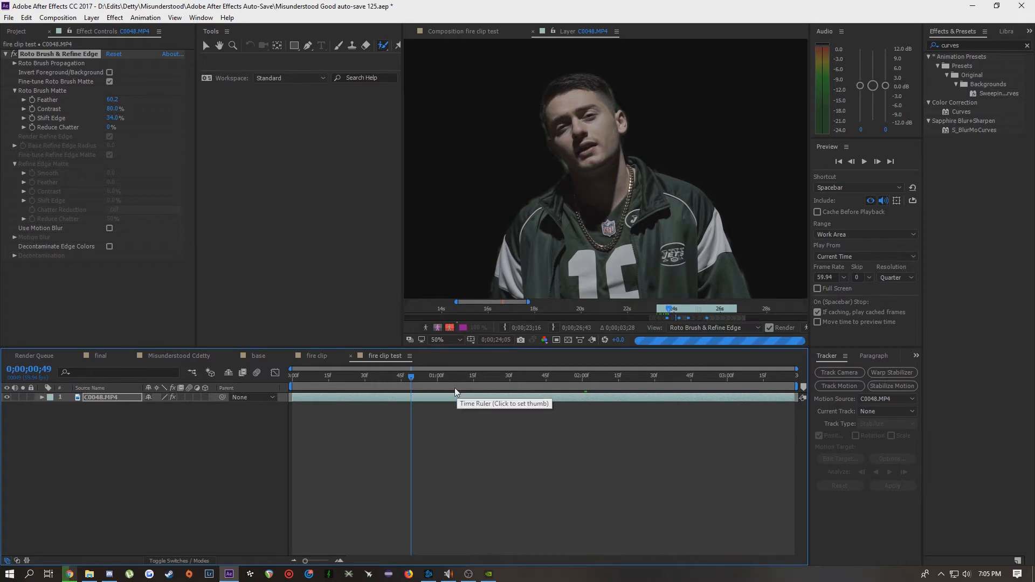
click(433, 380)
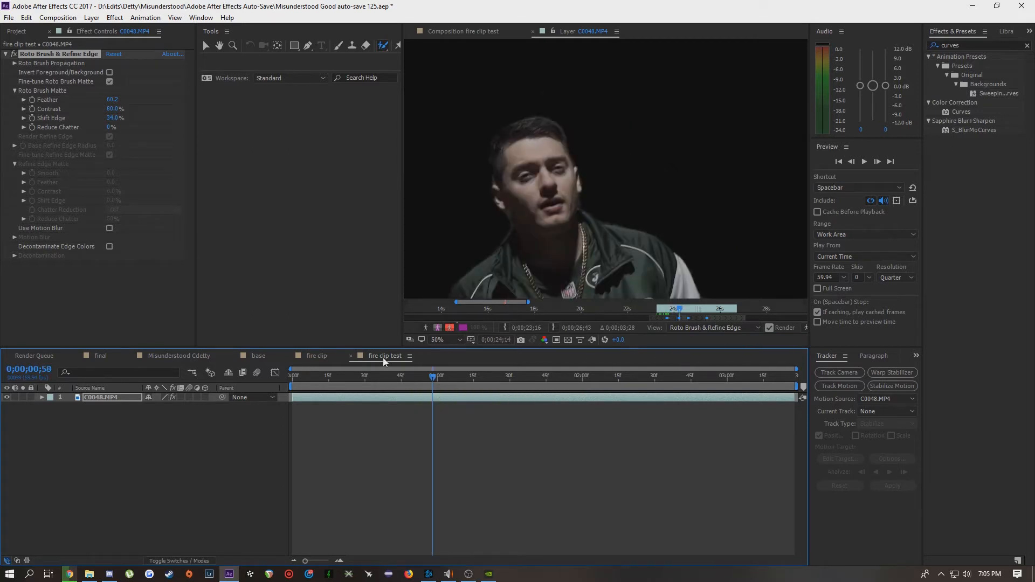
drag(422, 381, 400, 376)
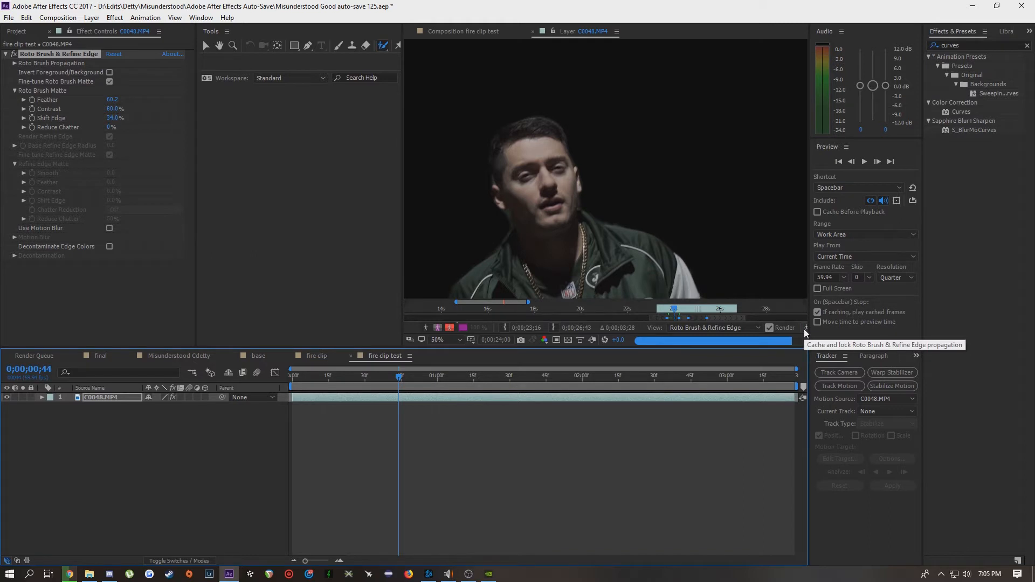
drag(810, 344, 852, 344)
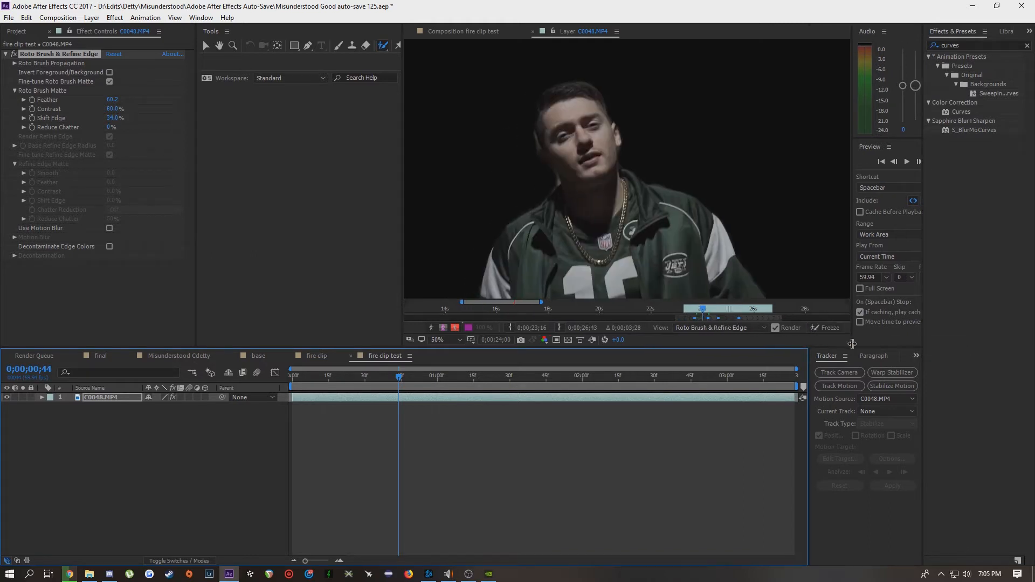
click(828, 326)
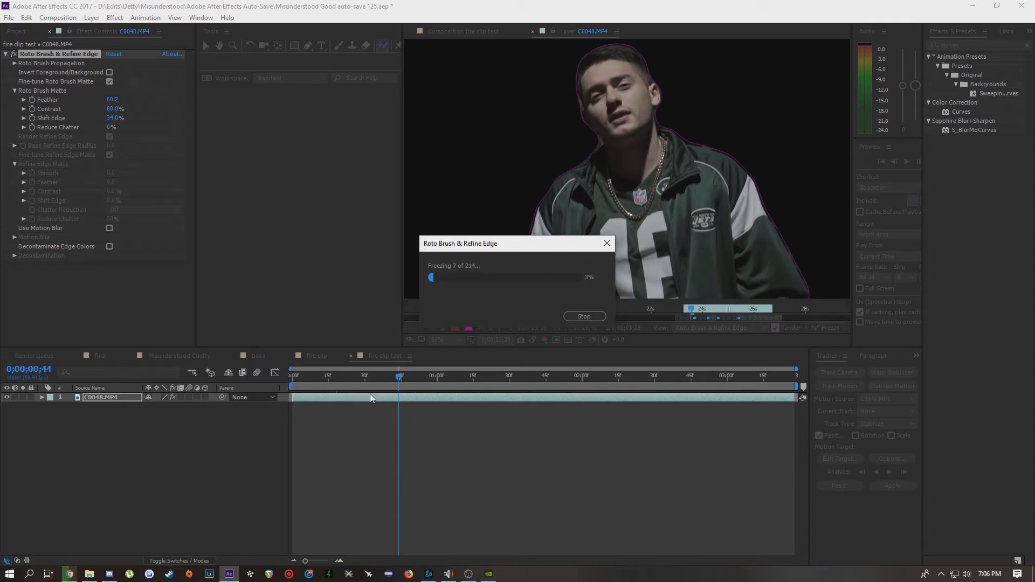
Play back the frozen cutout in the fire clip test composition and return to the first frame.
click(419, 388)
key(space)
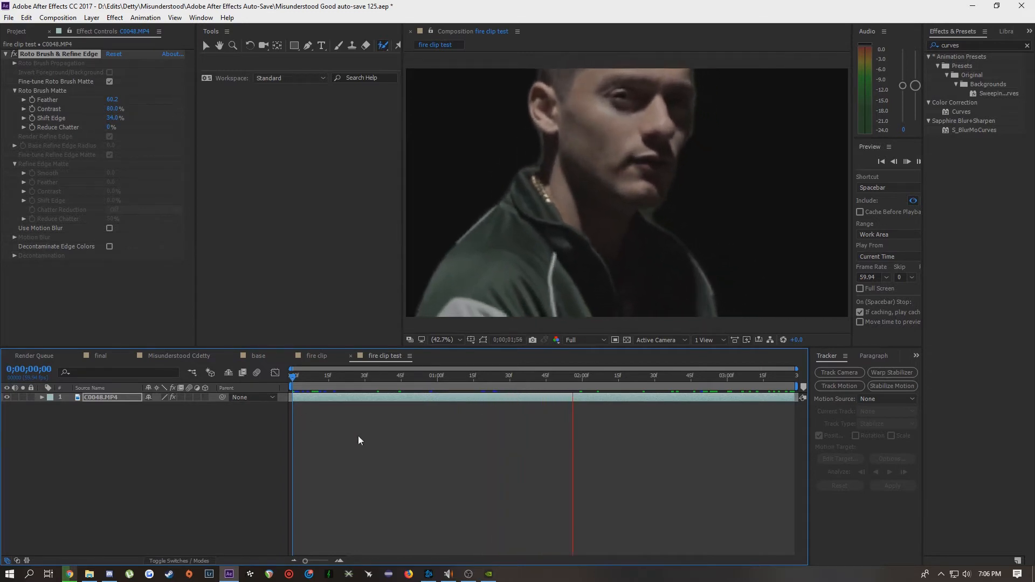
drag(299, 376, 324, 375)
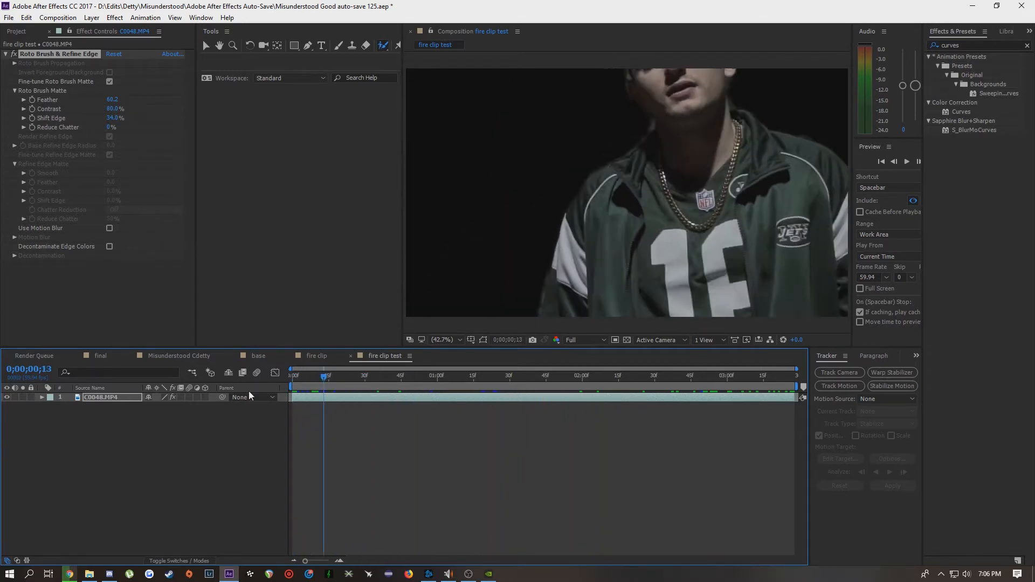
key(Home)
Duplicate the C0048.MP4 layer and set the lower copy's Roto Brush Matte Shift Edge to 100%.
click(118, 401)
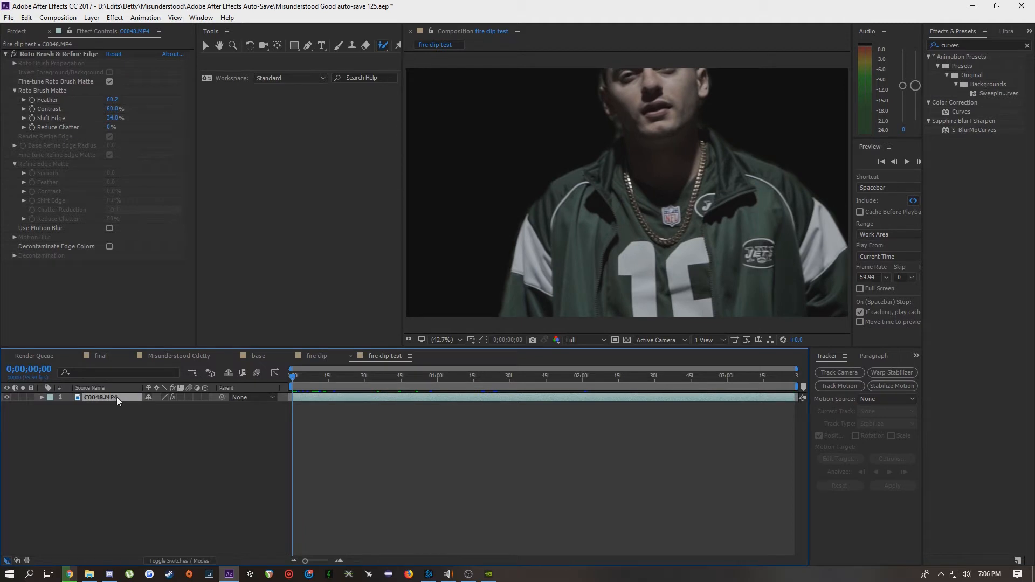
key(ctrl+d)
click(135, 408)
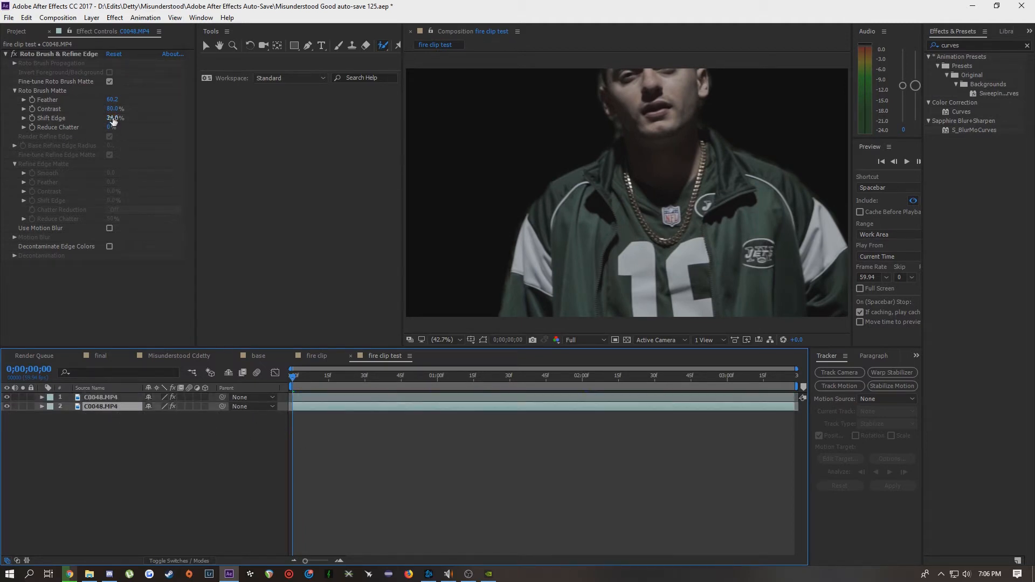
drag(114, 118, 281, 119)
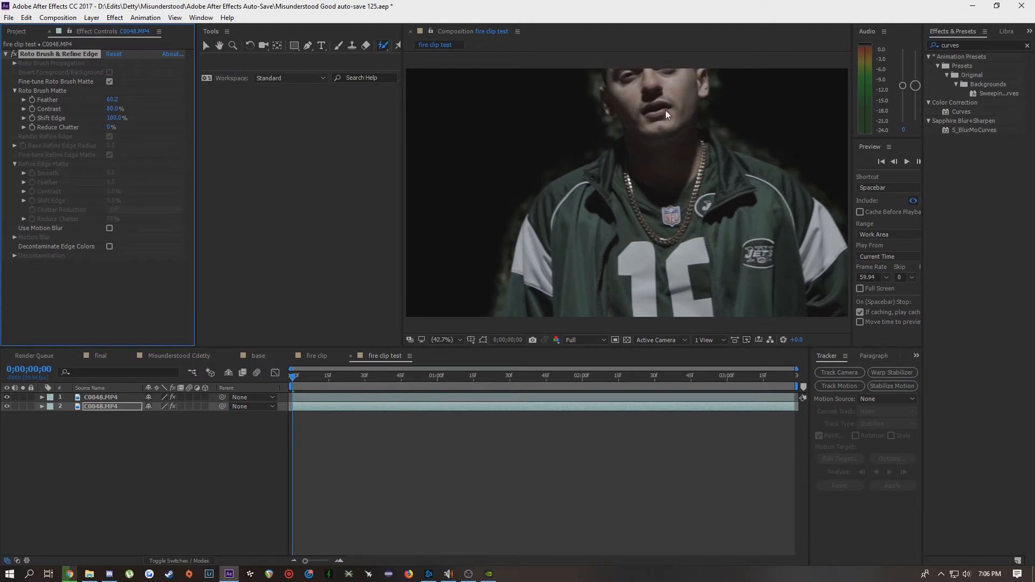
drag(294, 379, 445, 378)
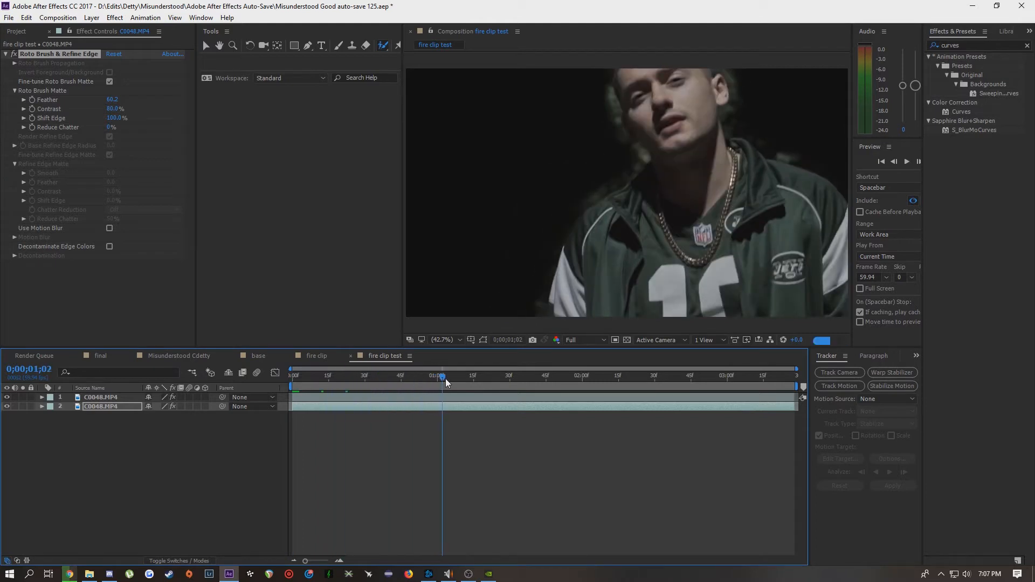
key(Home)
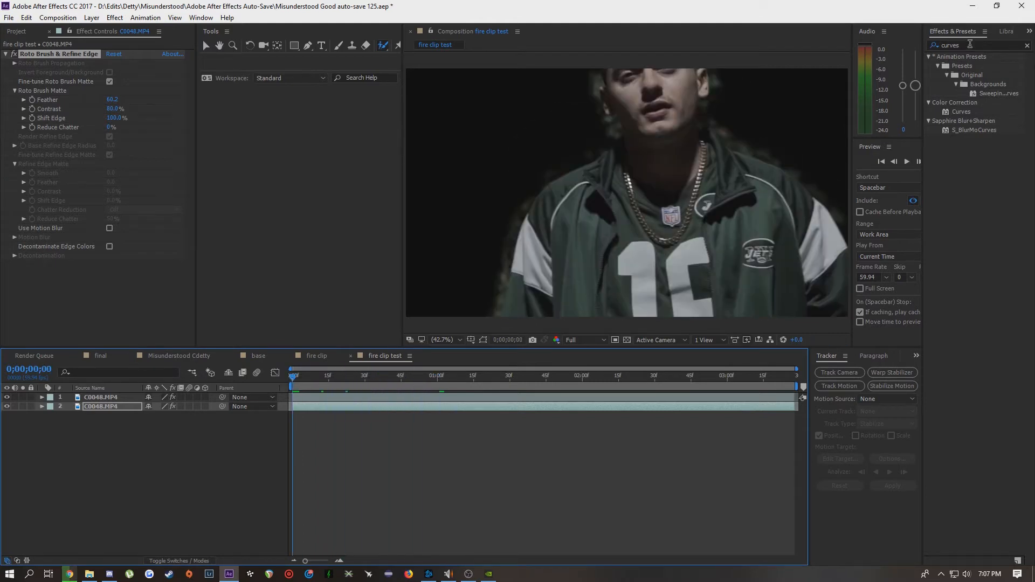
Find the Fill effect and apply it to the lower C0048.MP4 layer, finishing with the Selection tool active.
click(971, 45)
text(fill)
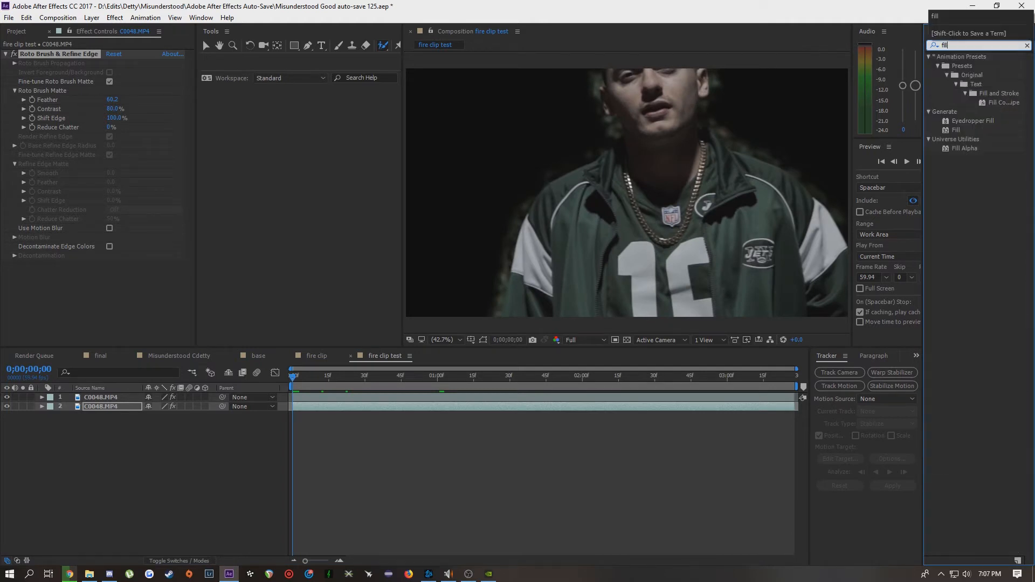
drag(956, 130, 349, 408)
key(v)
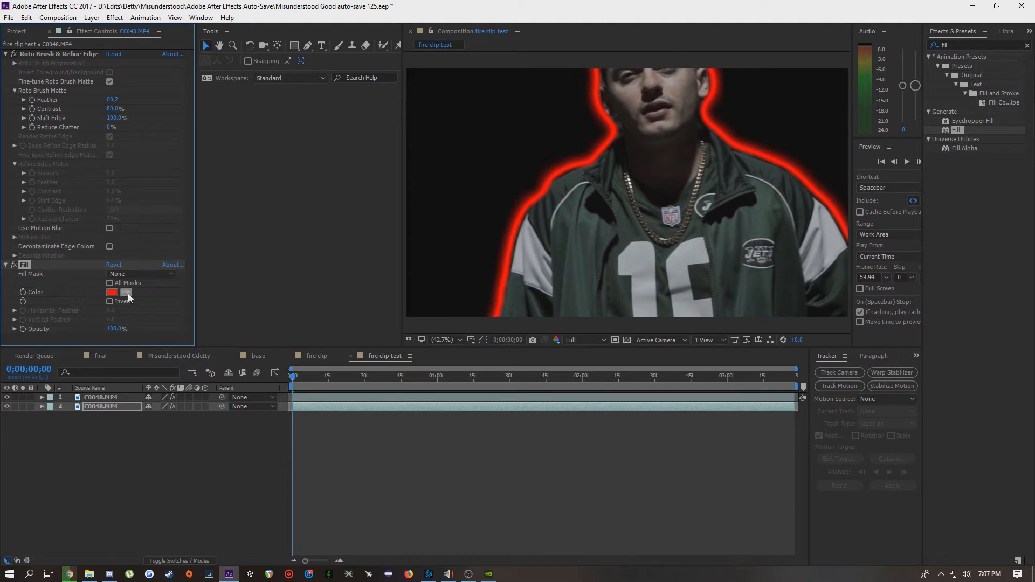
Change the Fill color to green 00FFA2 and check the outline on other frames.
click(112, 293)
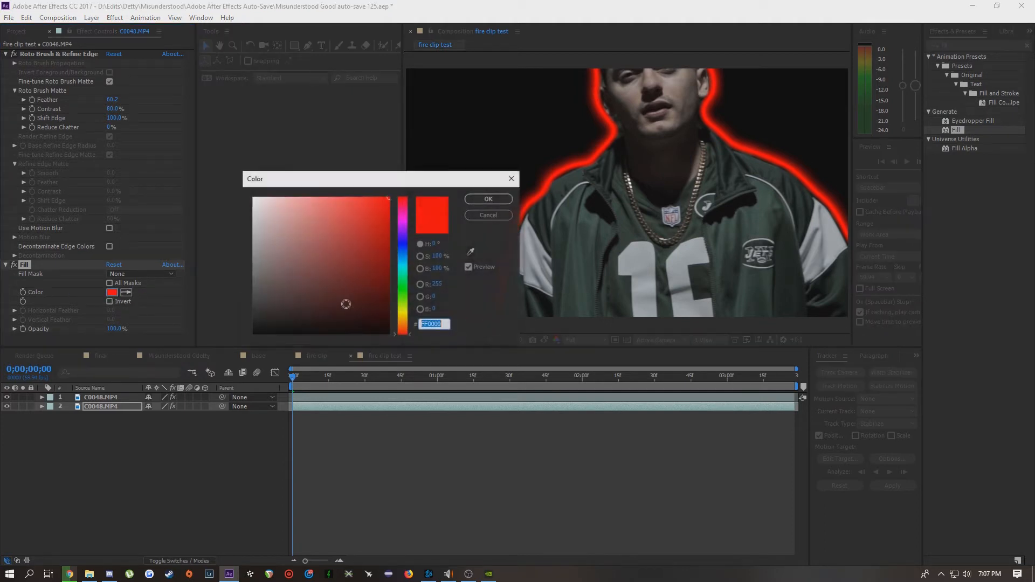
drag(404, 245, 404, 275)
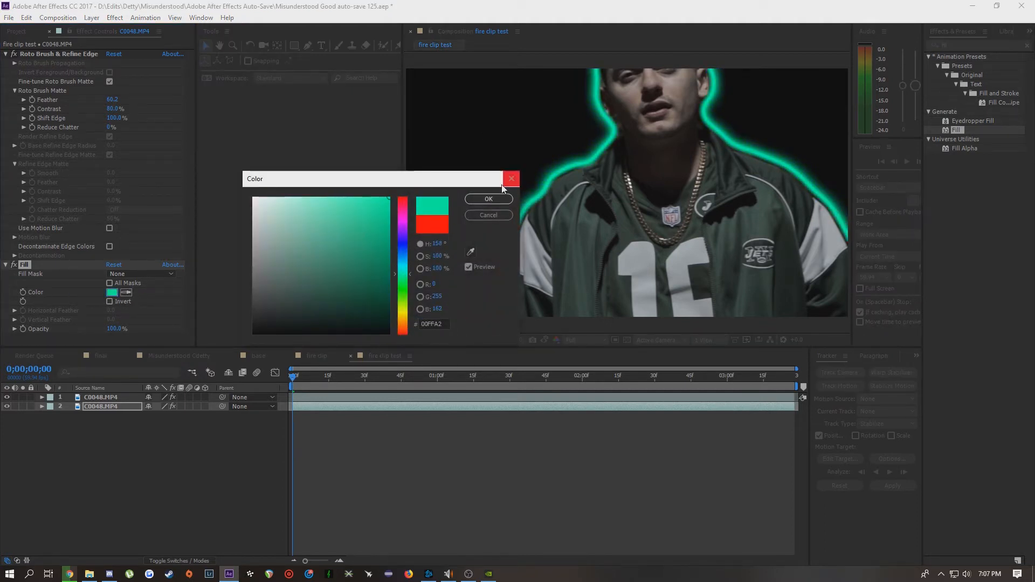
click(508, 183)
drag(305, 377, 242, 378)
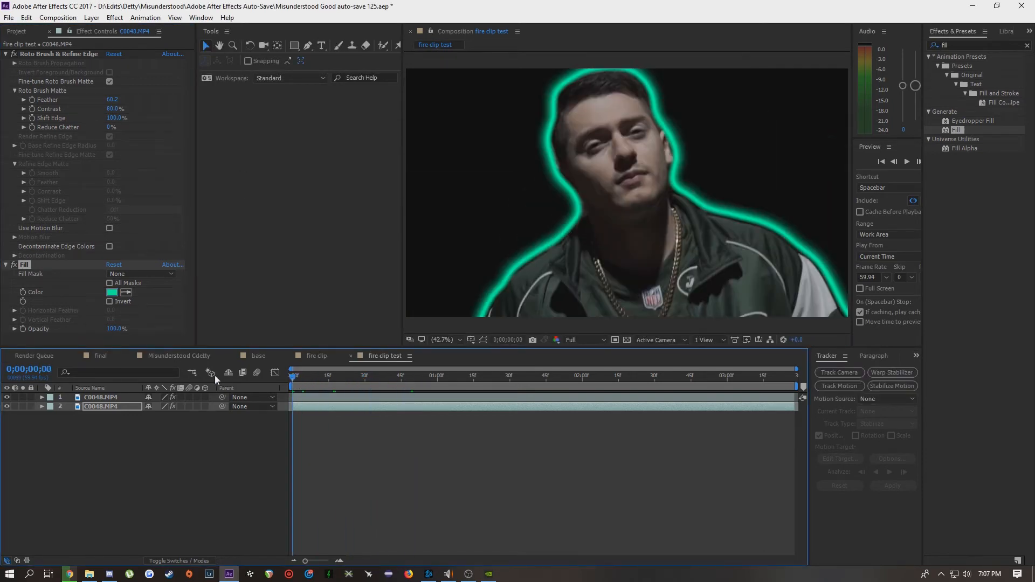
Set the Fill color of the lower C0048.MP4 layer to bright red.
click(94, 407)
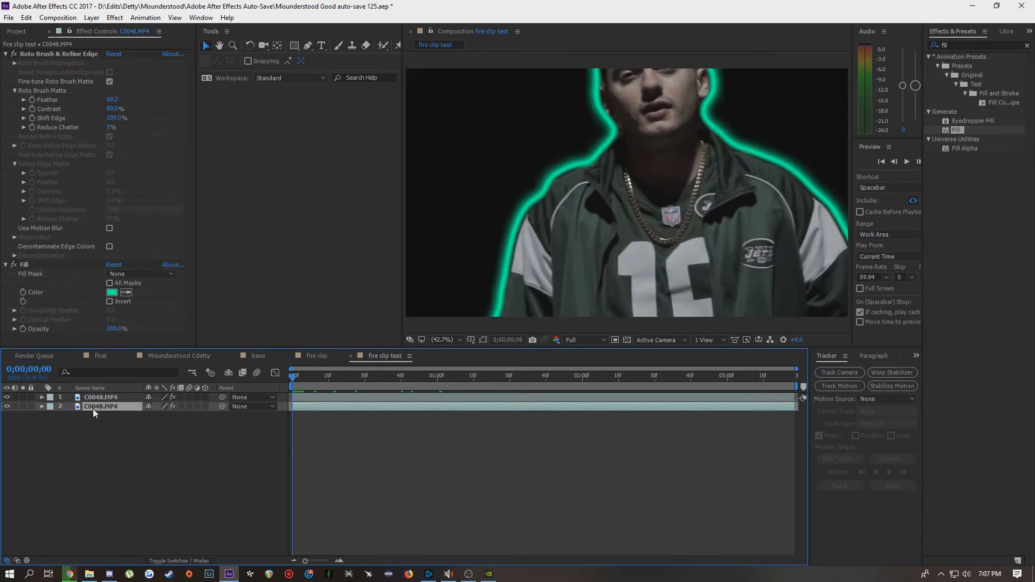
click(112, 294)
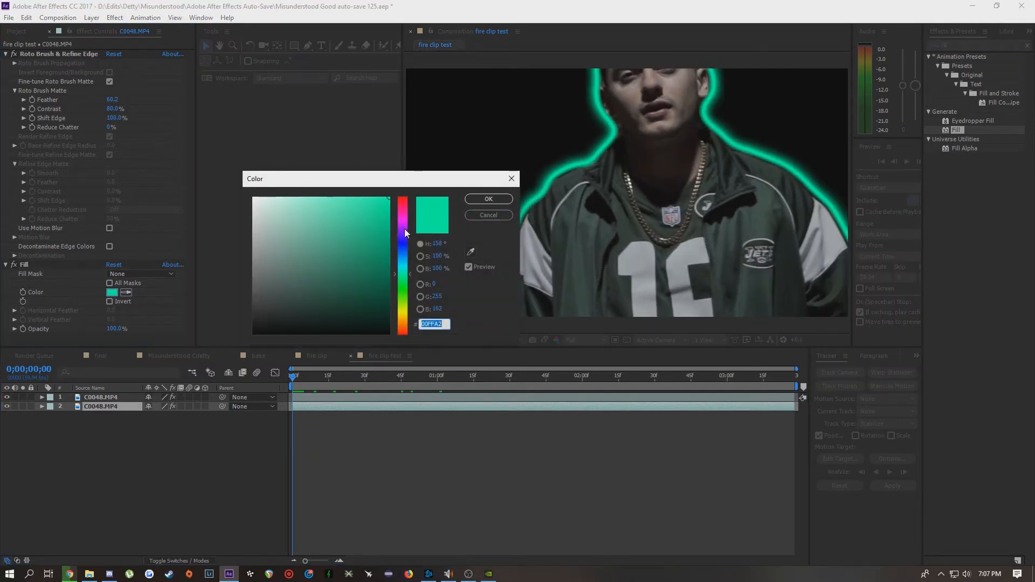
drag(405, 229, 411, 208)
click(475, 200)
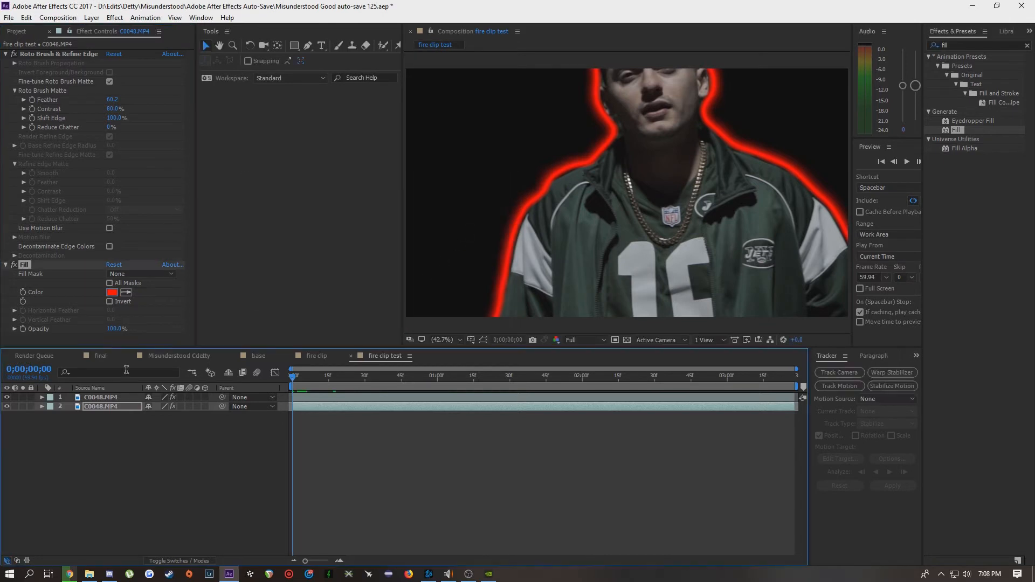
Find the Stylize Glow effect, apply it to the lower C0048.MP4 layer and preview the glowing outline.
click(985, 42)
text(gl)
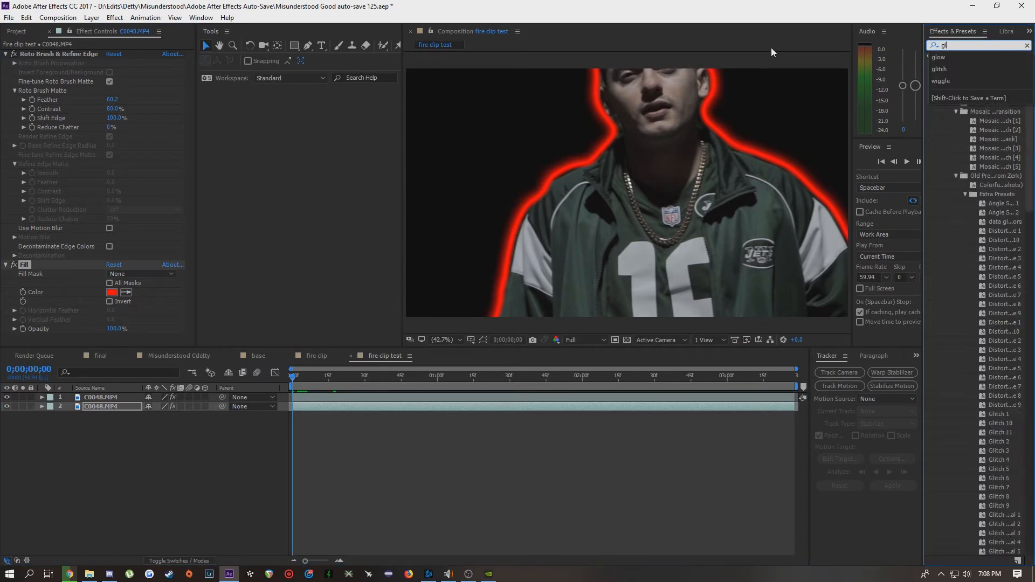
text(ow)
drag(969, 469, 429, 413)
drag(295, 377, 79, 386)
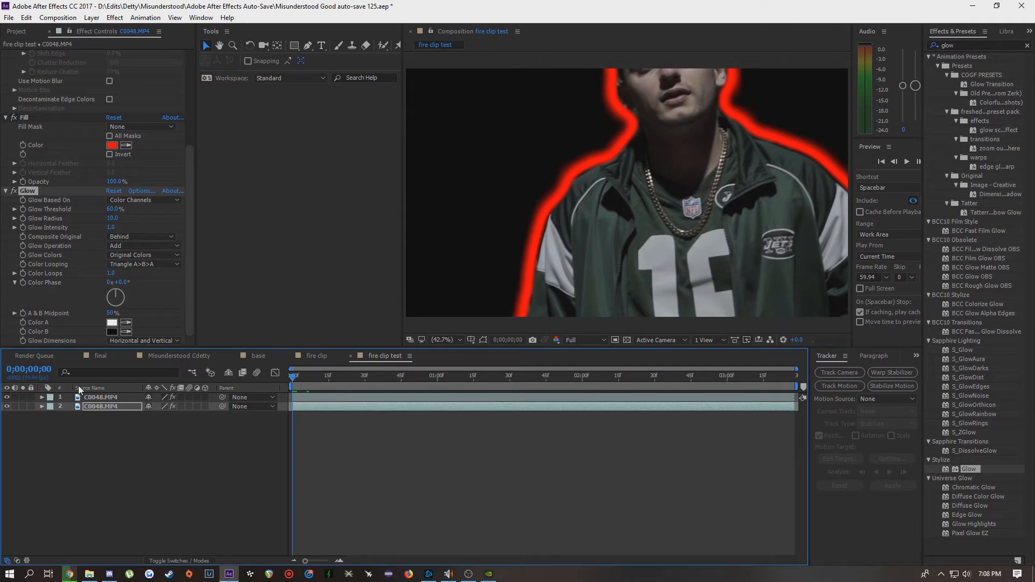
key(space)
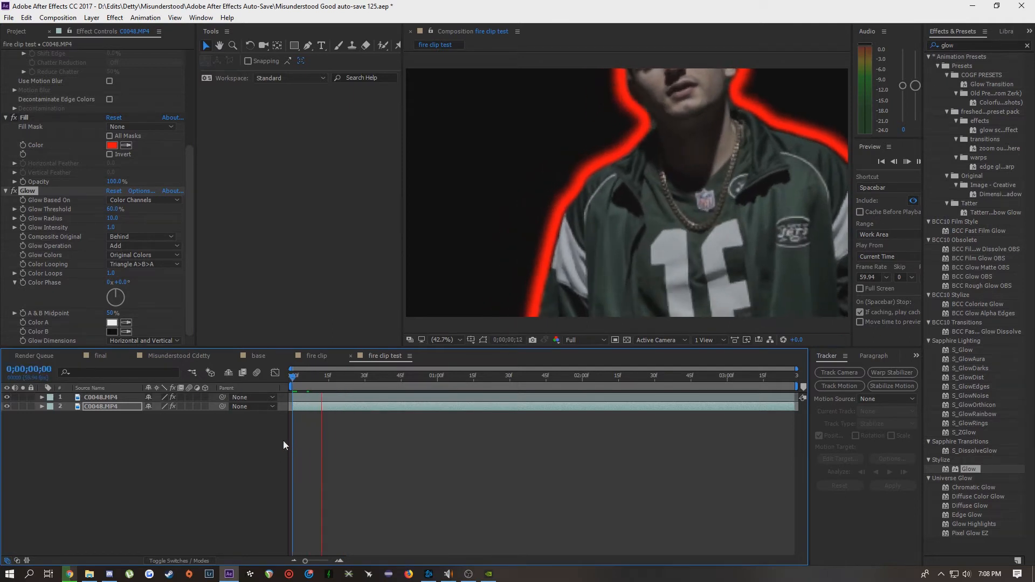
click(377, 384)
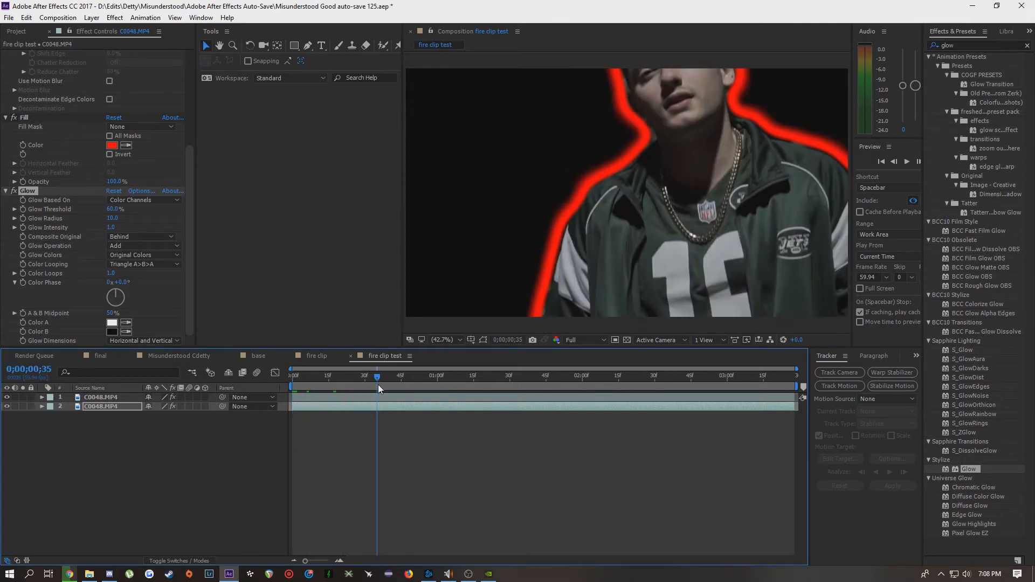
Duplicate the red-outlined C0048.MP4 layer at the composition's start and select the bottom copy.
drag(378, 384, 97, 397)
click(107, 407)
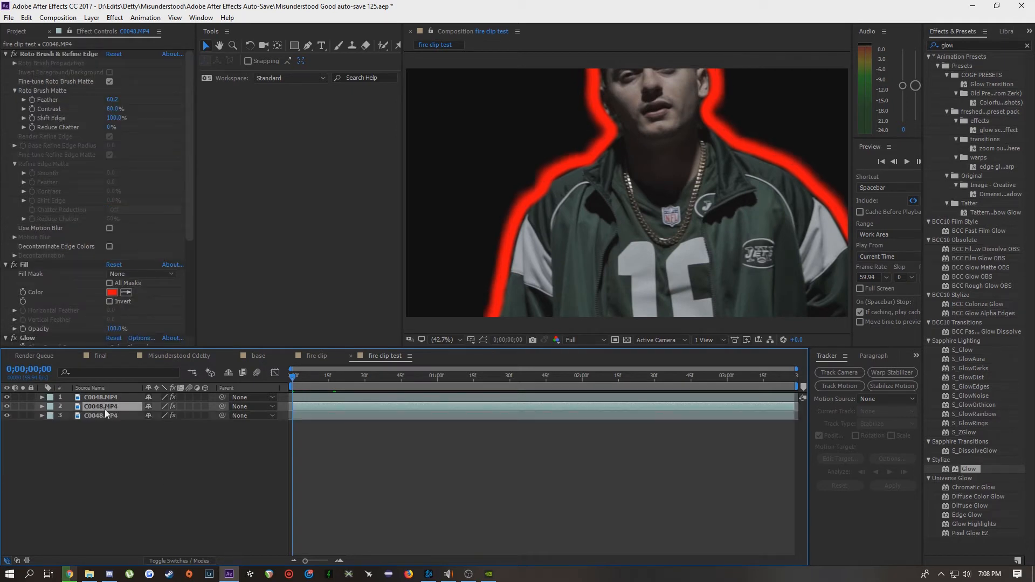
click(103, 418)
click(108, 409)
click(110, 416)
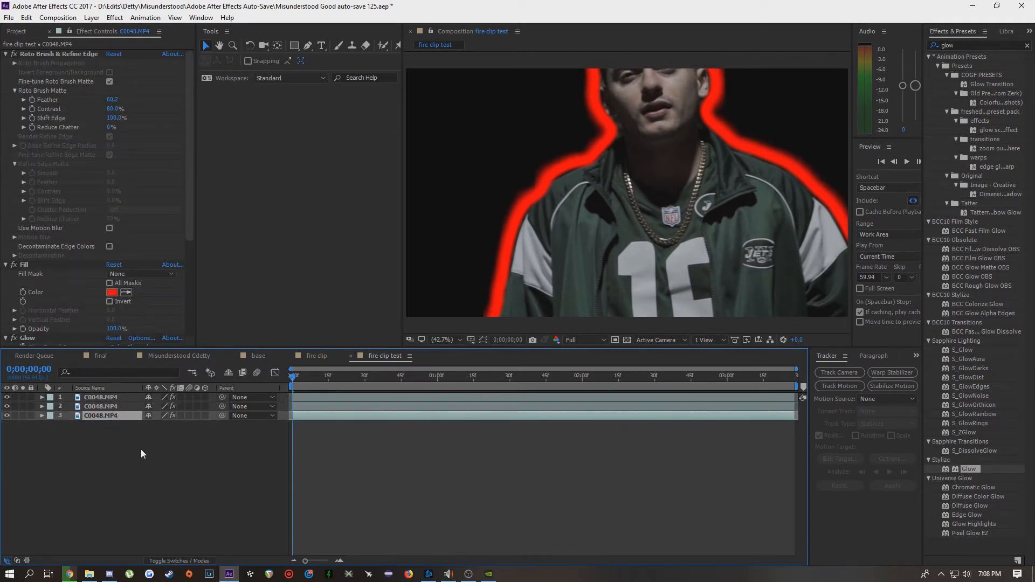
Remove the Roto Brush & Refine Edge, Fill and Glow effects from the bottom C0048.MP4 layer and check the restored background.
click(35, 56)
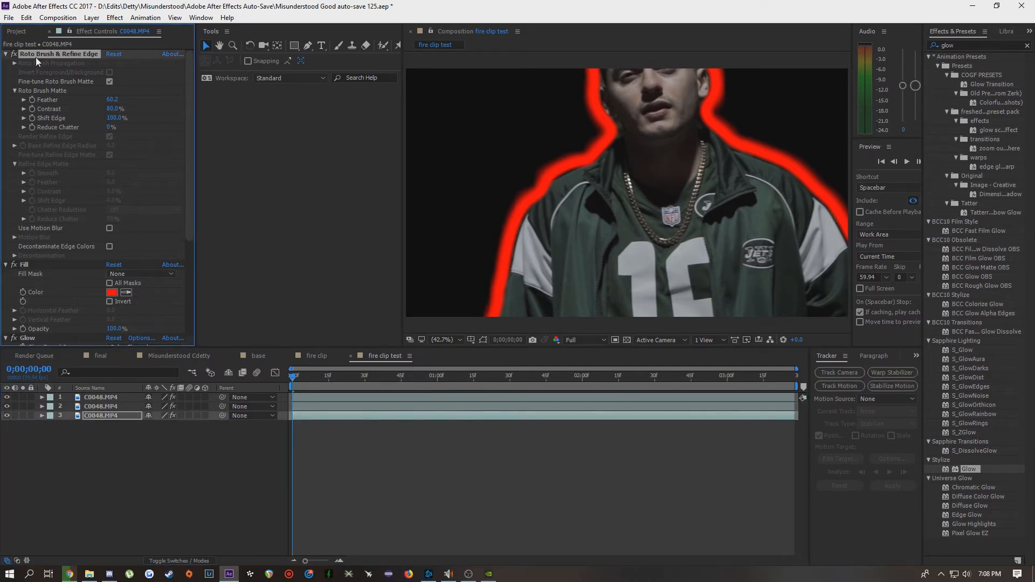
key(Delete)
click(28, 54)
key(Delete)
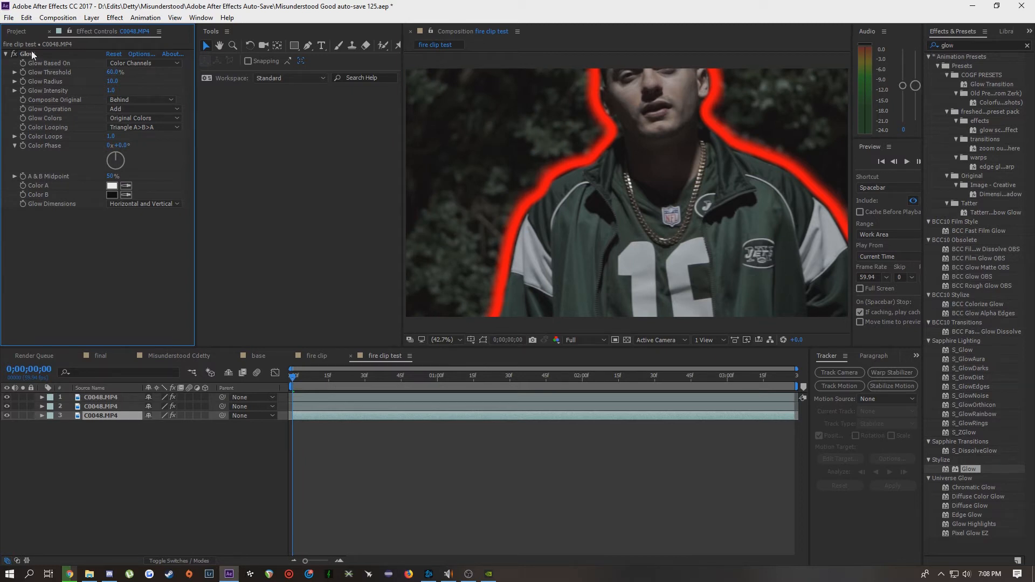
click(31, 50)
key(Delete)
drag(296, 378, 360, 389)
scroll(543, 208, down, 4)
scroll(539, 221, up, 4)
click(445, 339)
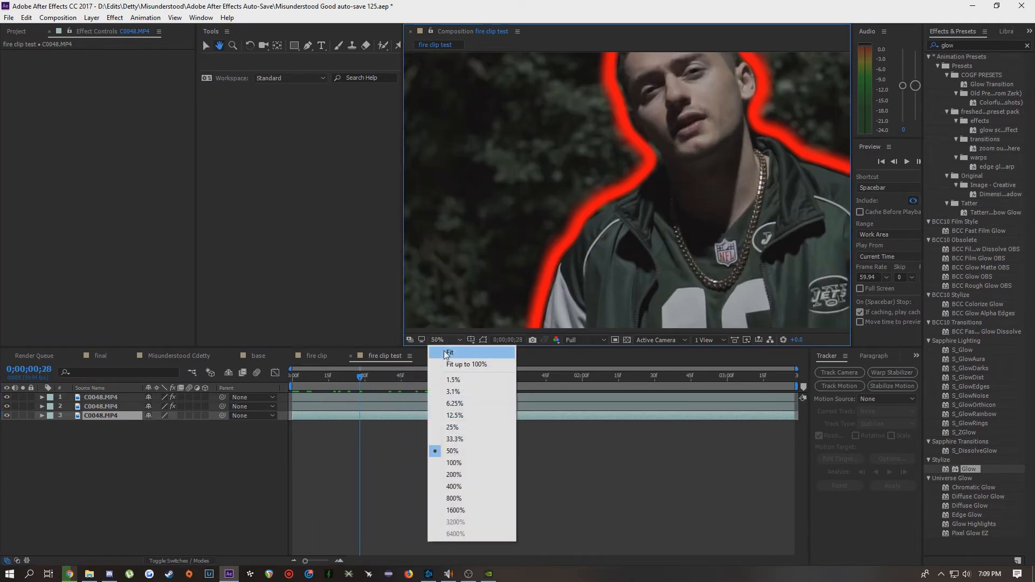
click(448, 353)
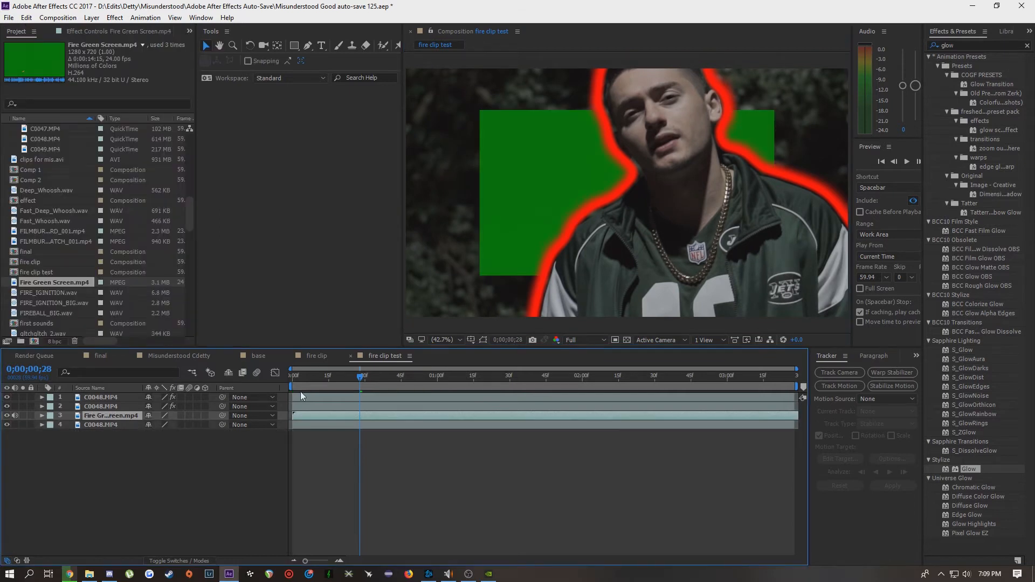
Review the Fire Green Screen.mp4 layer over the footage and solo it at the composition's start.
drag(361, 379, 487, 394)
key(Home)
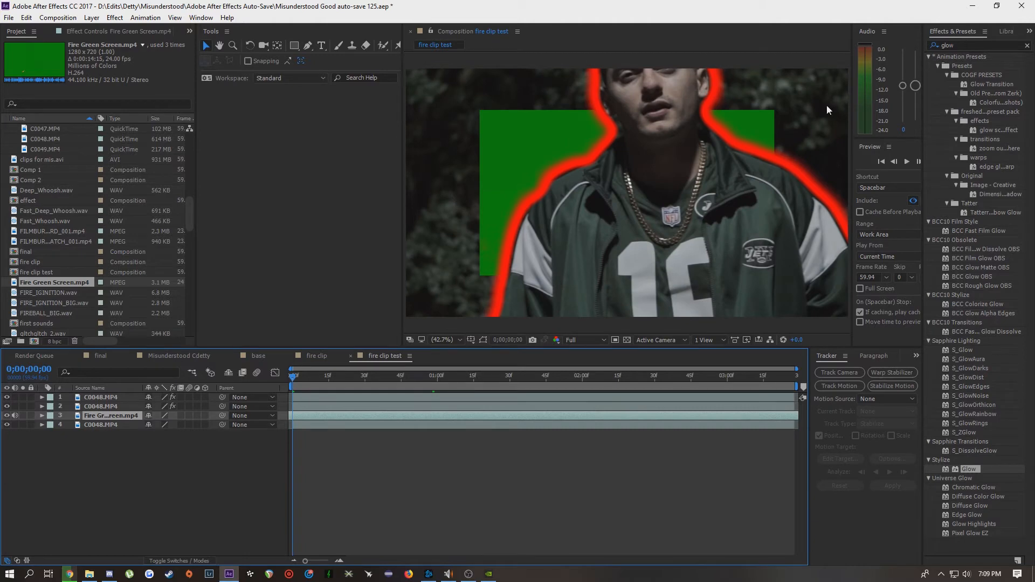
click(23, 415)
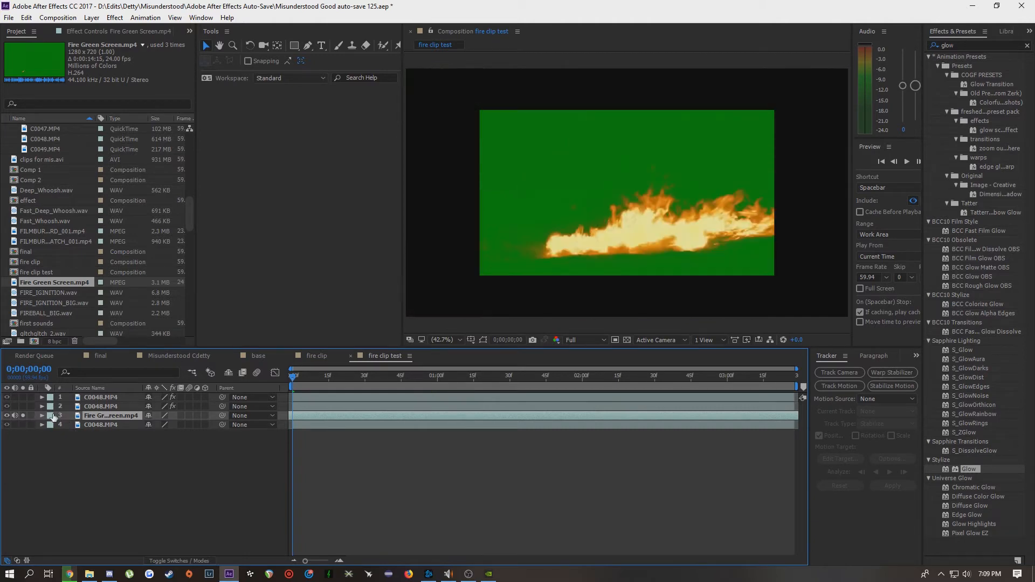
Apply Keylight (1.2) to the Fire Green Screen.mp4 layer and sample its green background as the Screen Colour.
click(970, 46)
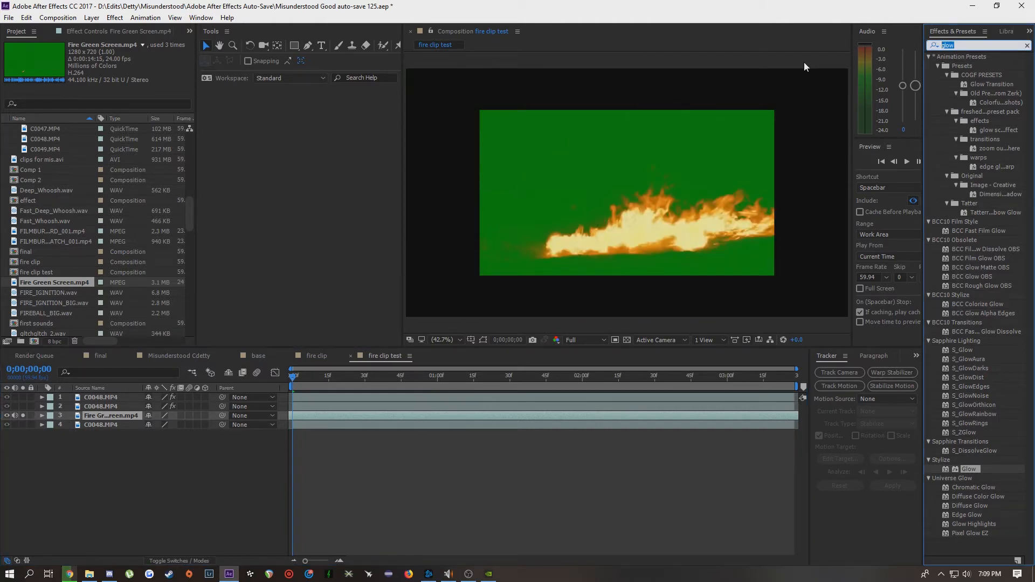
text(keylight)
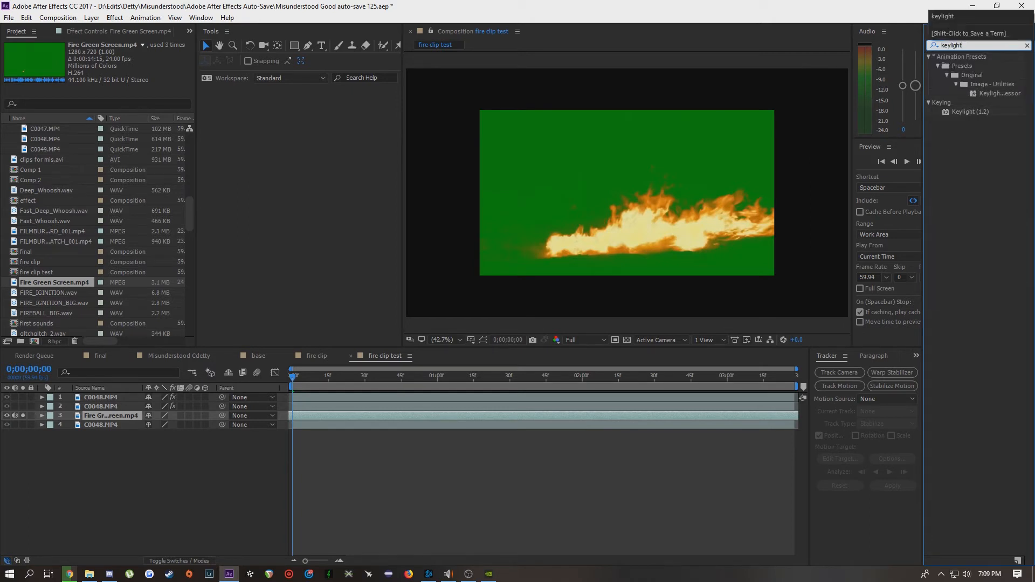
drag(977, 112, 302, 416)
click(124, 123)
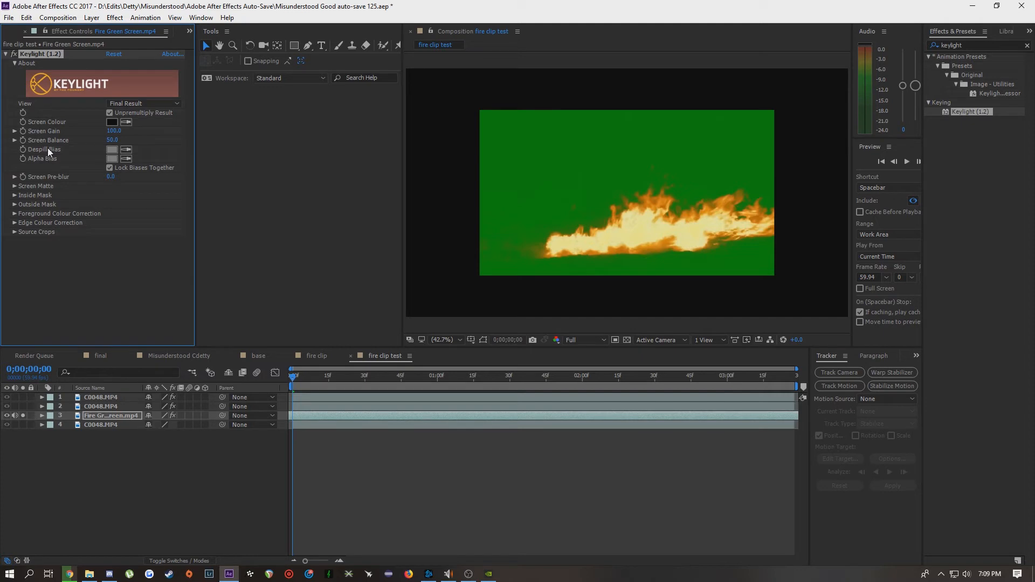
click(131, 125)
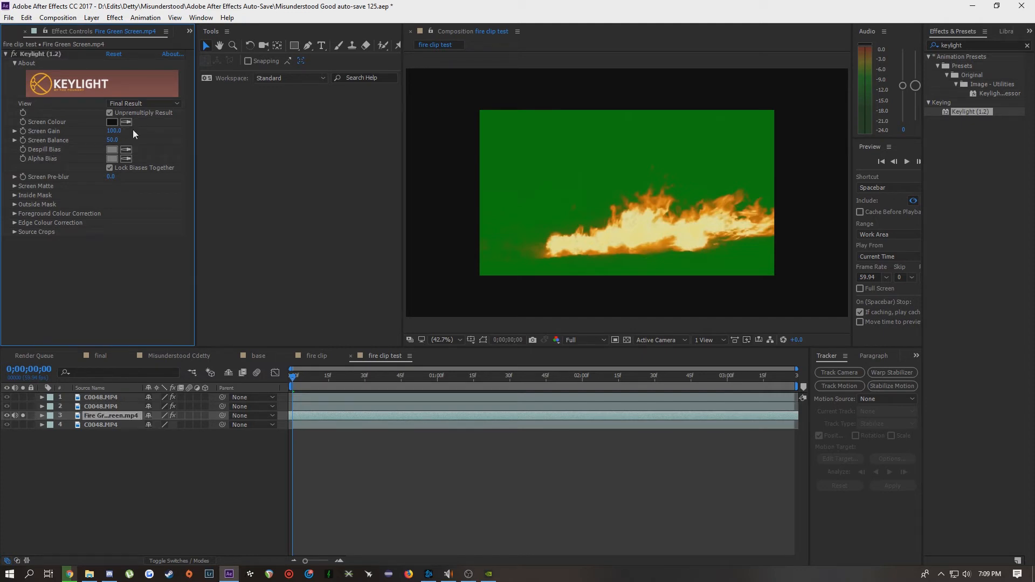
click(554, 157)
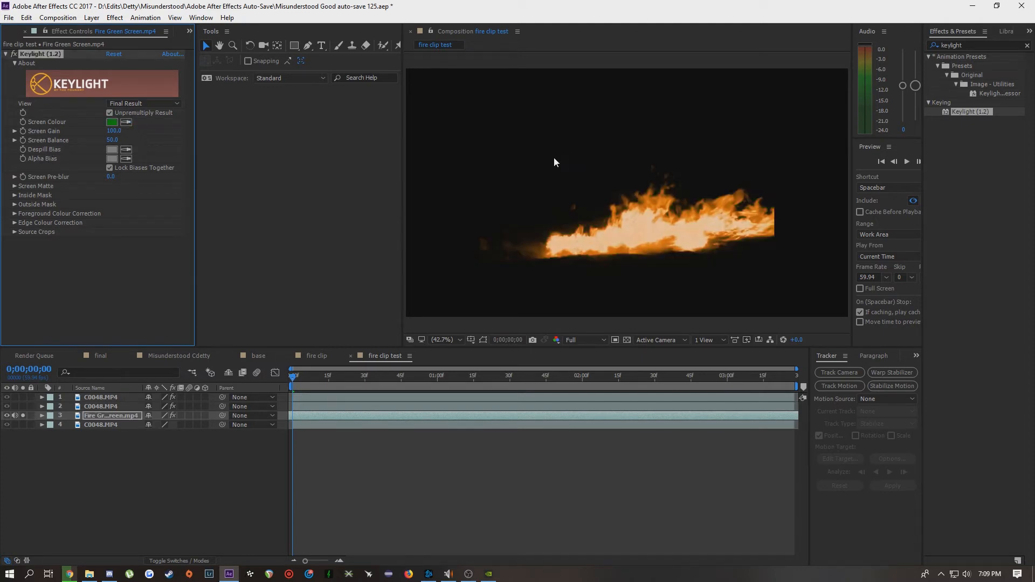
drag(463, 381, 267, 397)
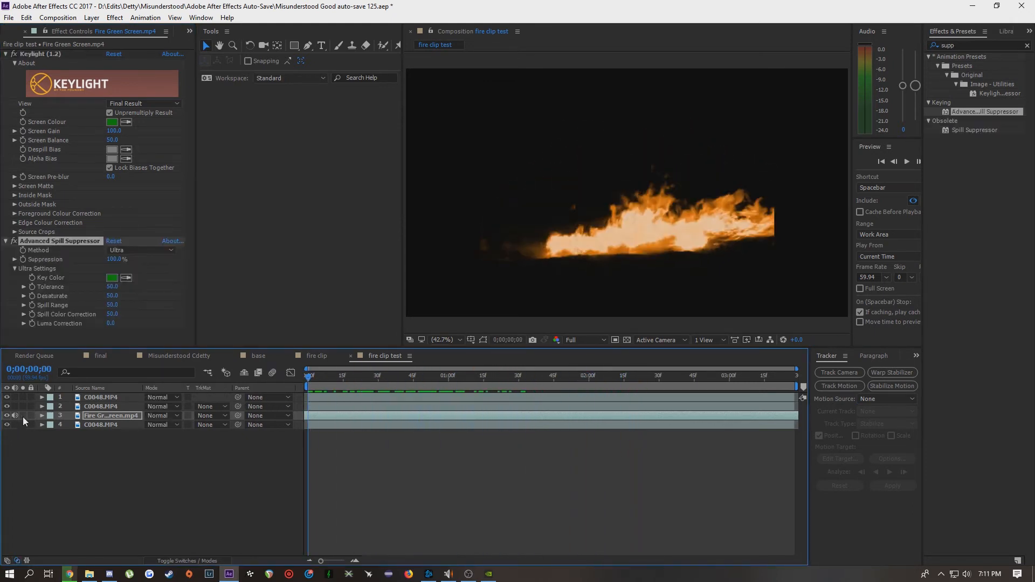
Unsolo the Fire Green Screen.mp4 layer and scale it to 291% behind the man.
click(22, 416)
drag(307, 378, 376, 380)
key(s)
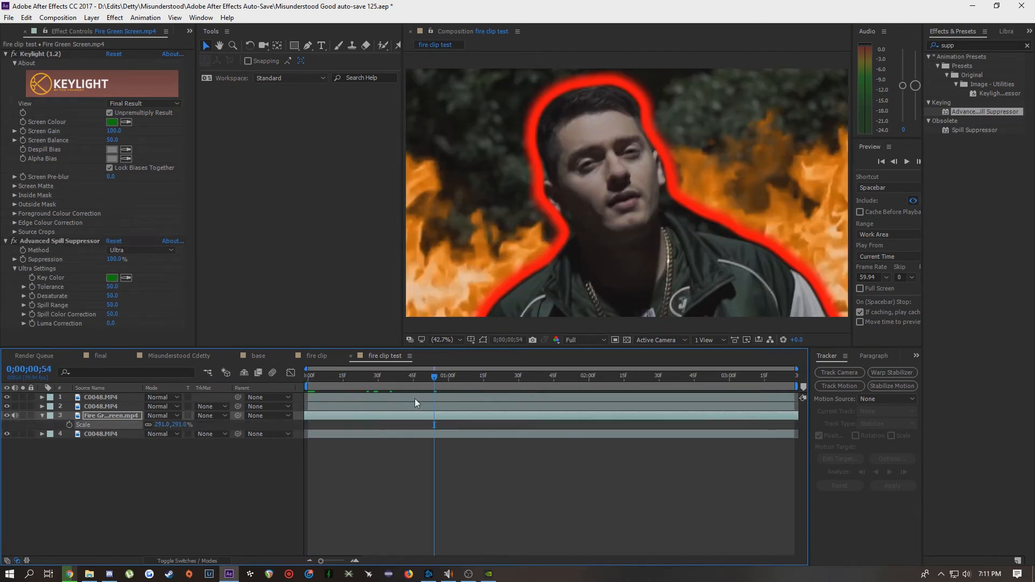
key(o)
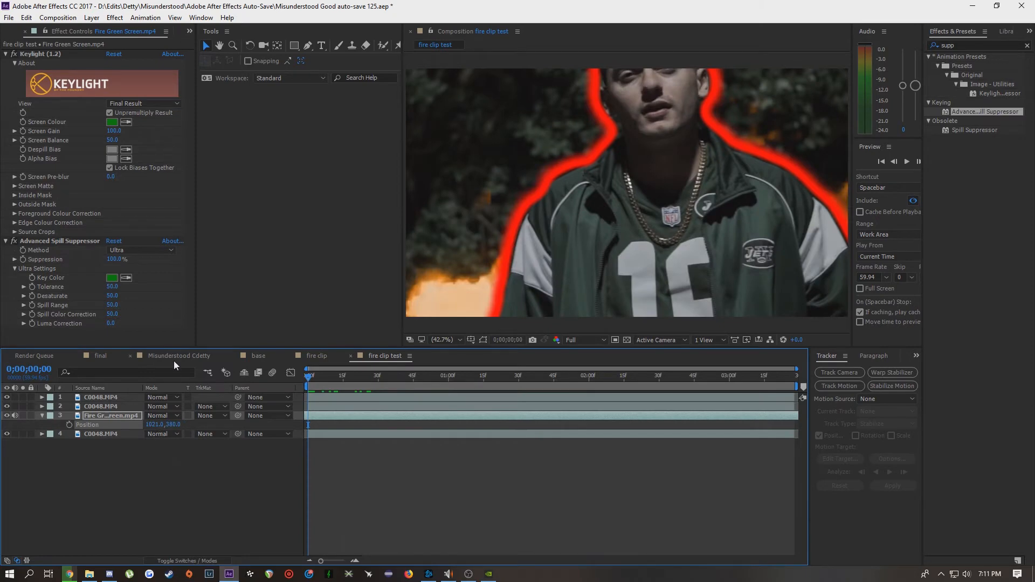
Open the final composition and play back the finished fire section from 0;00;30;50 for reference.
click(187, 358)
click(114, 358)
drag(468, 385, 403, 391)
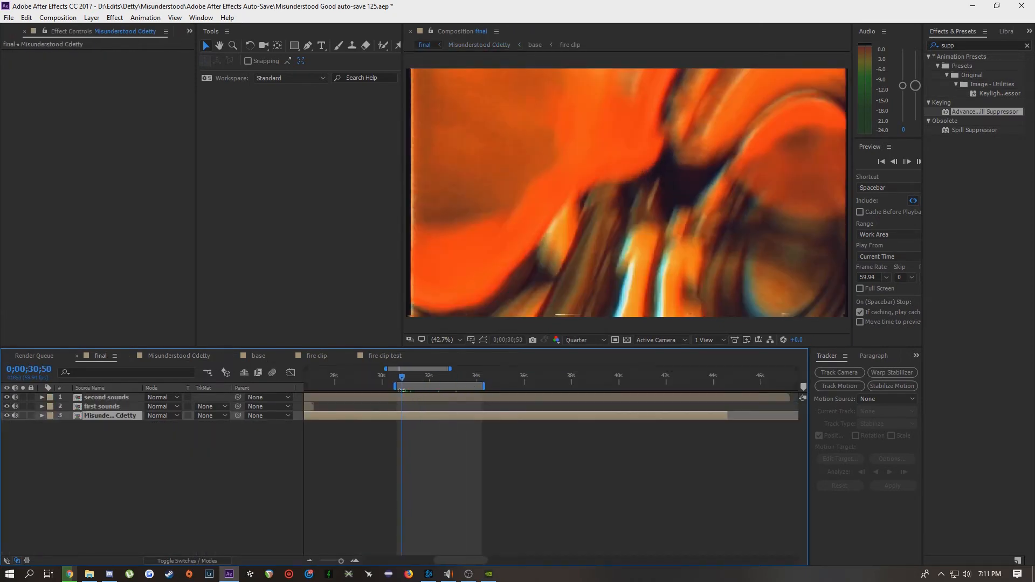
key(space)
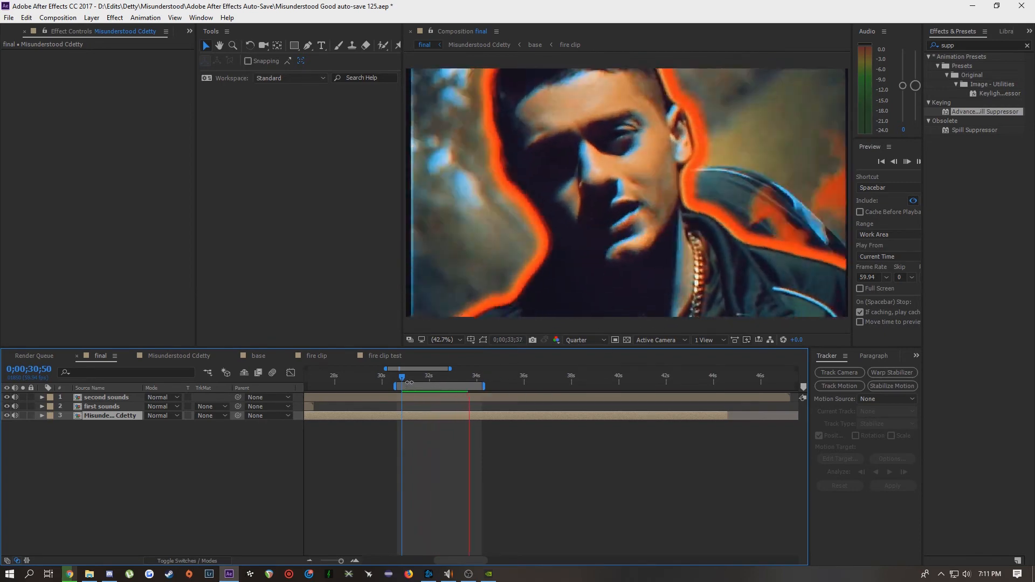
drag(404, 377, 456, 378)
key(space)
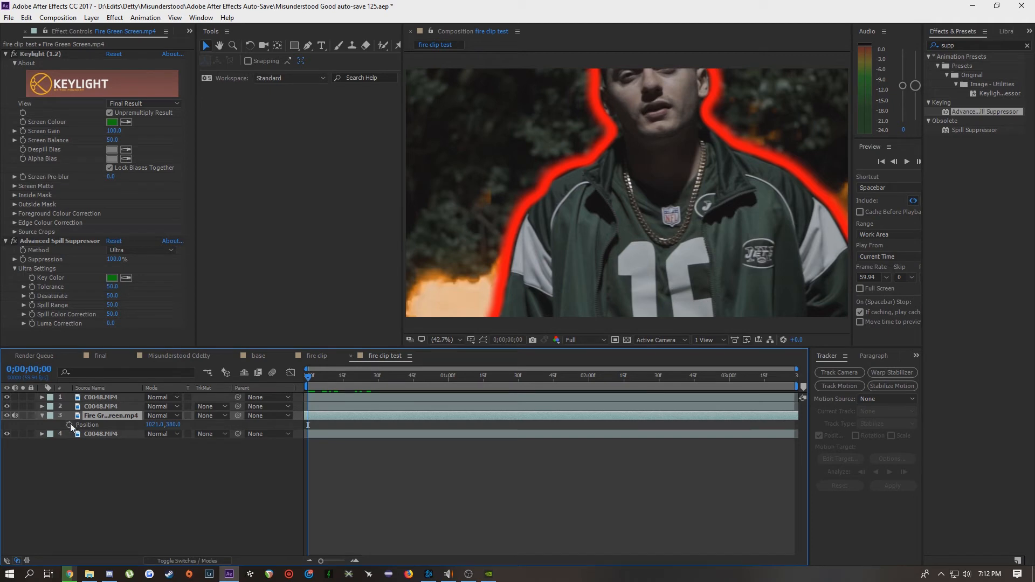
Start Position keyframes on the fire layer at the composition's start and shift the fire rightward at 0;00;00;25 and 0;00;00;46.
click(70, 424)
drag(312, 376, 366, 376)
drag(510, 283, 549, 275)
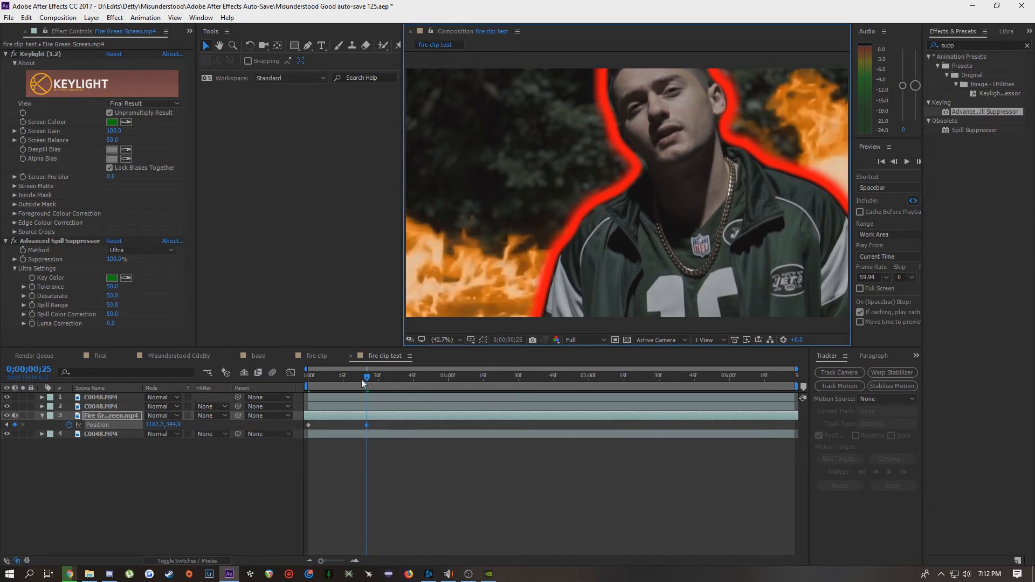
drag(370, 376, 416, 378)
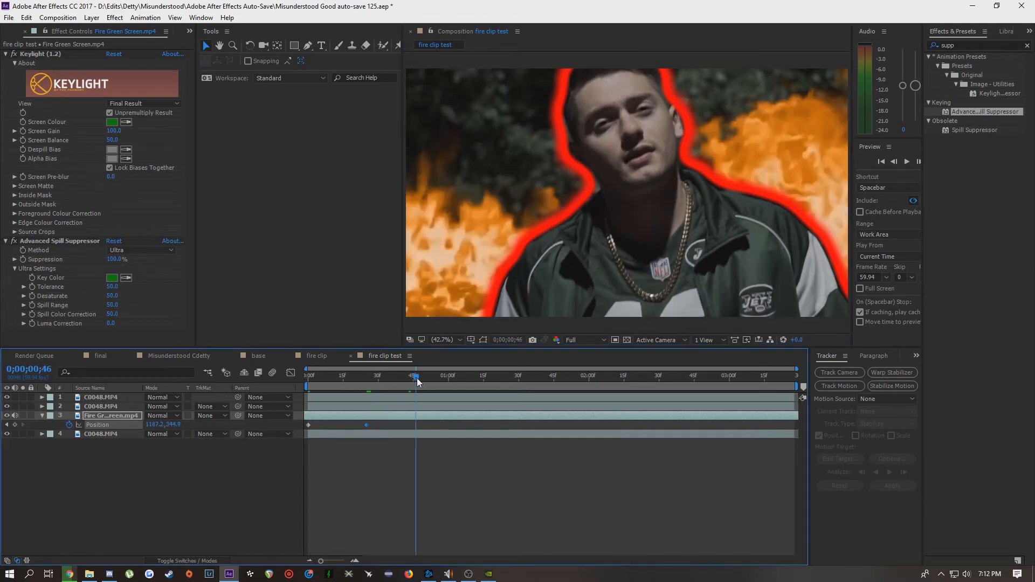
drag(451, 309, 508, 304)
Reposition the fire around the moving man with Position keyframes between 0;00;01;10 and 0;00;02;30.
drag(423, 377, 471, 382)
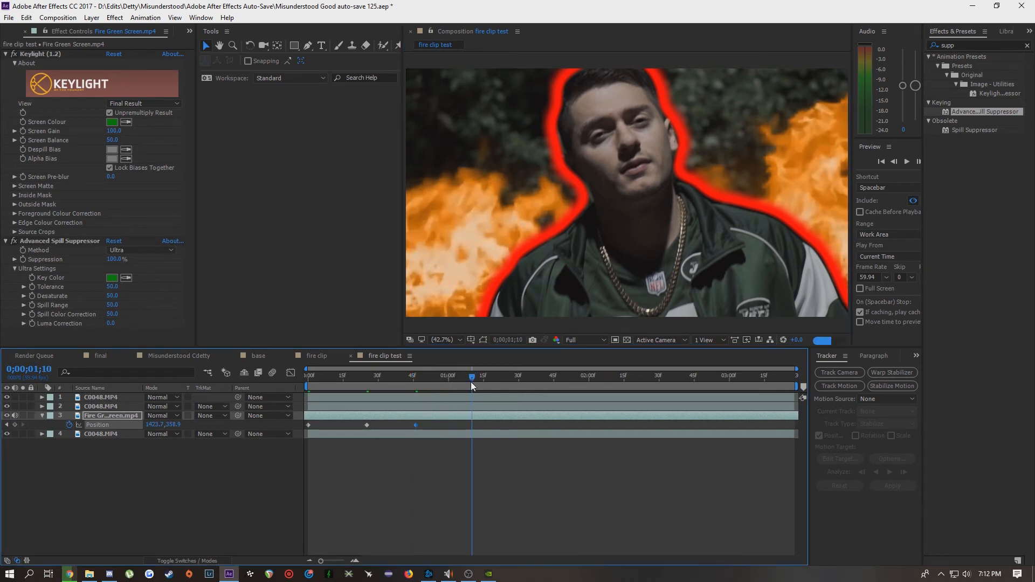
drag(723, 254, 698, 347)
drag(473, 380, 659, 377)
drag(668, 183, 663, 217)
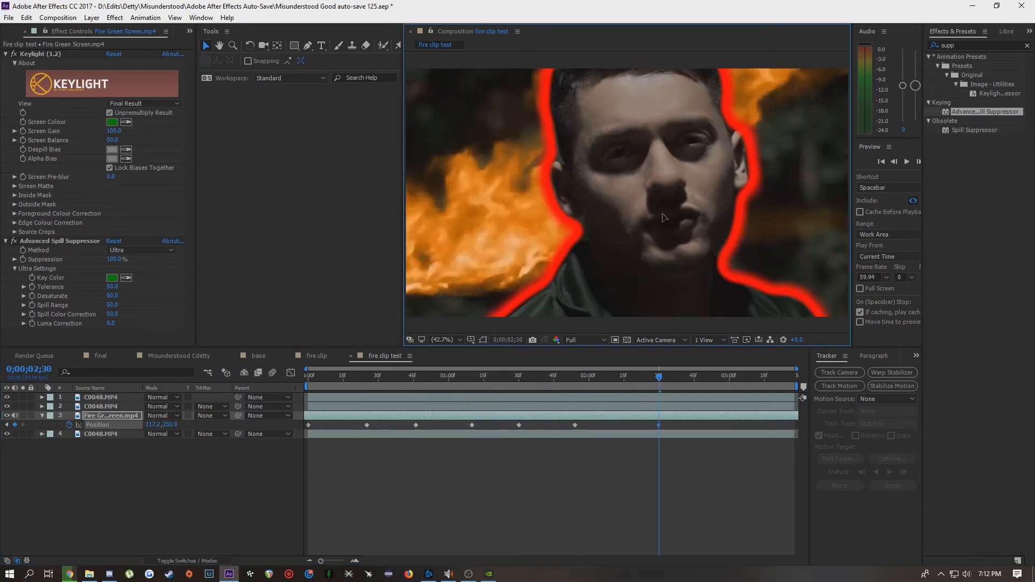
Add a Rotation keyframe to the fire layer at 0;00;02;30 and continue its Position keyframes to the clip's end.
key(r)
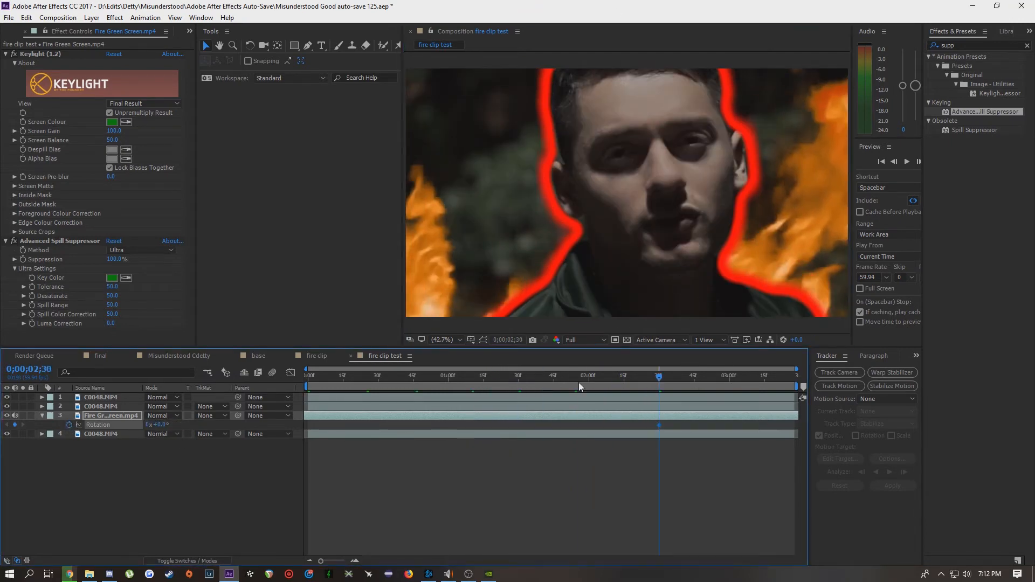
mouse_move(610, 377)
mouse_down()
mouse_move(589, 378)
mouse_move(603, 378)
mouse_up()
key(space)
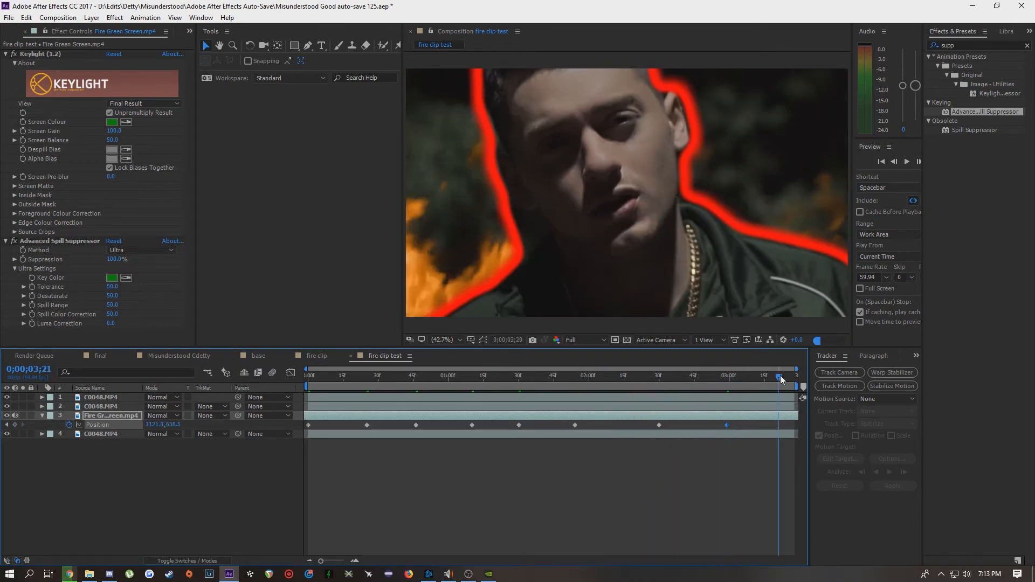
key(p)
Play back the fire animation from the composition's start and scrub to 0;00;00;37.
key(Home)
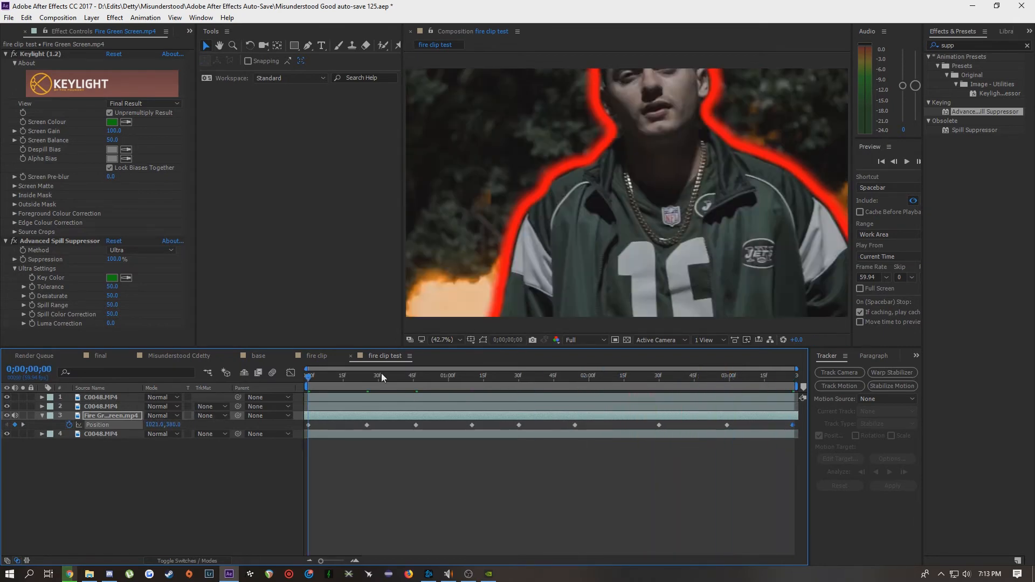
key(space)
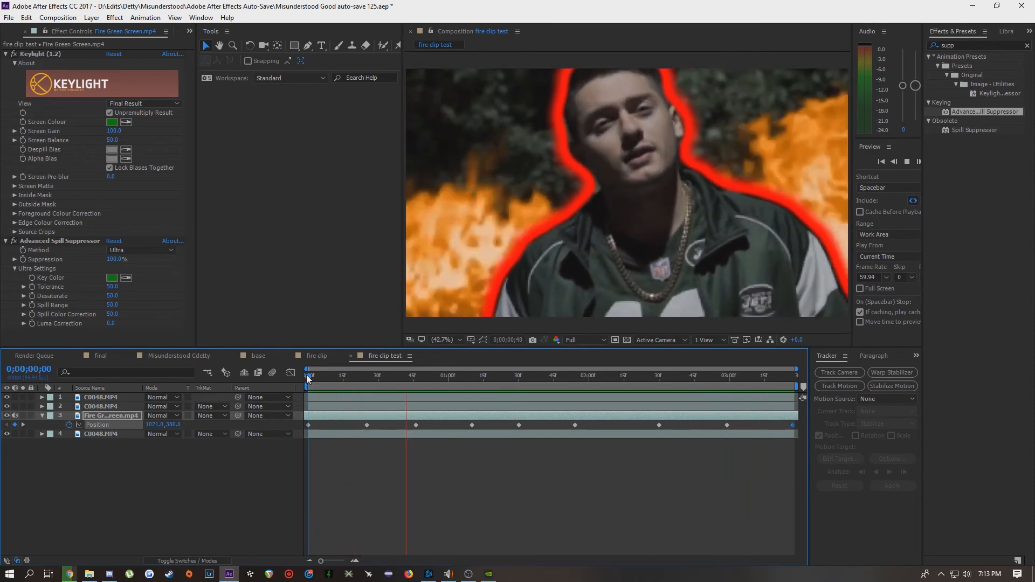
drag(308, 378, 397, 383)
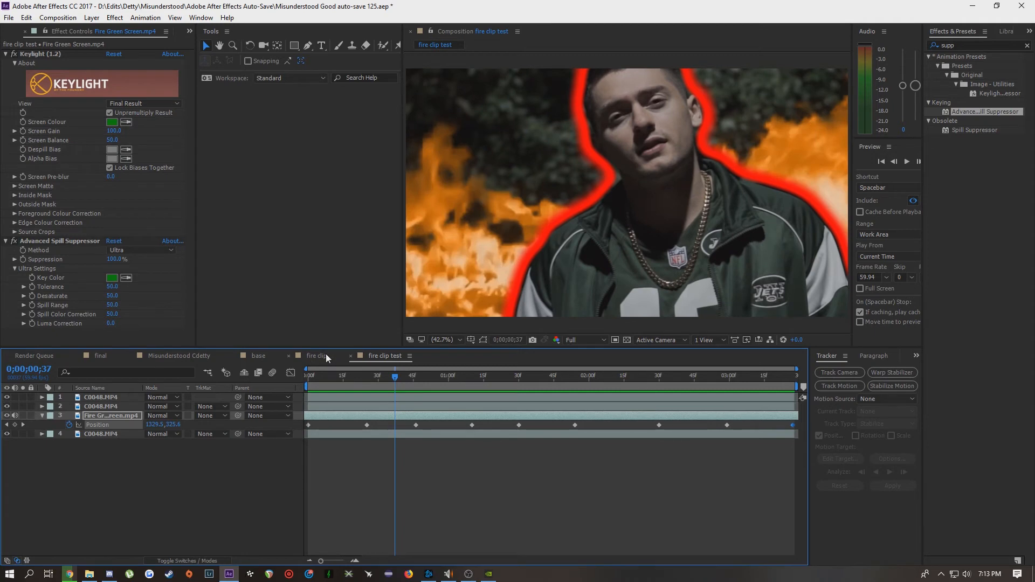
Check the outline color in the fire clip composition at 0;00;31;35 and return to fire clip test.
click(326, 356)
drag(409, 378, 430, 377)
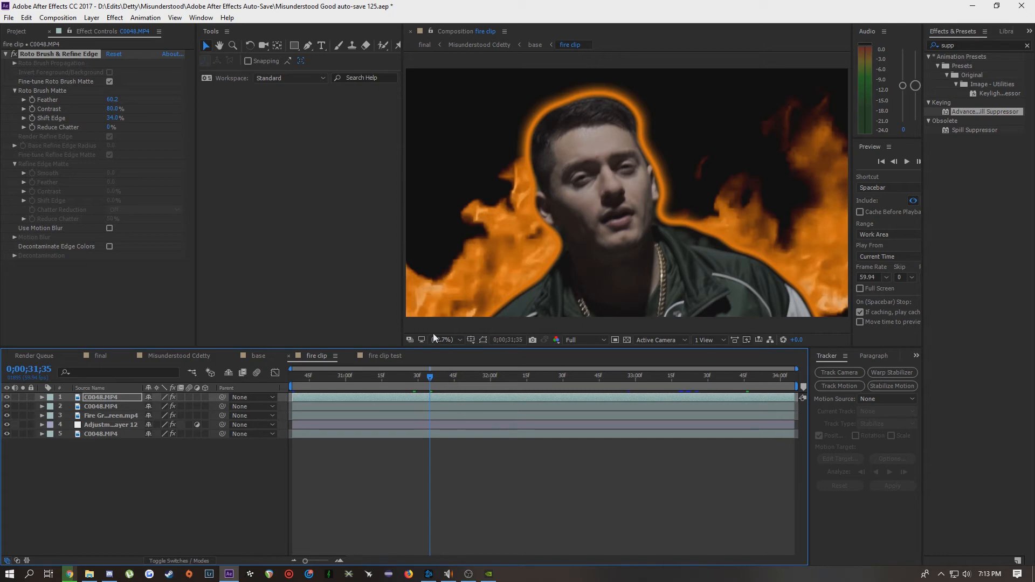
click(385, 357)
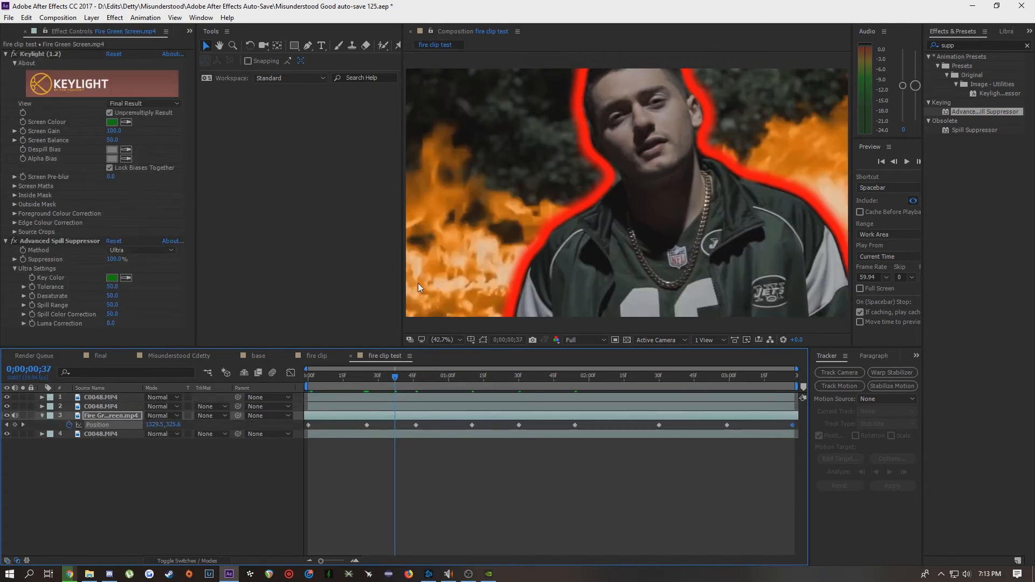
Set the outline layer's Fill color to an orange sampled from the fire and move to the composition's start.
click(342, 406)
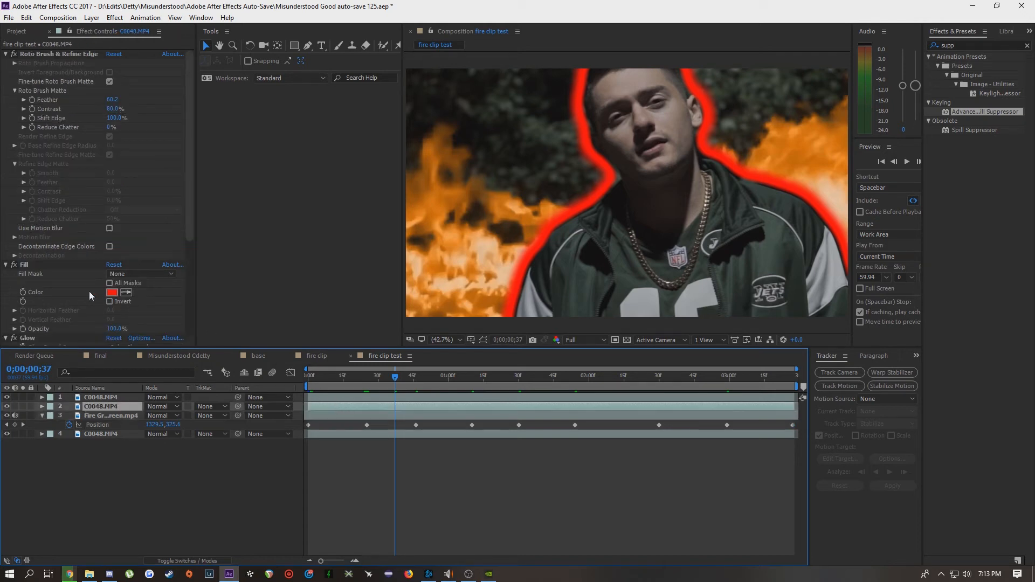
click(123, 294)
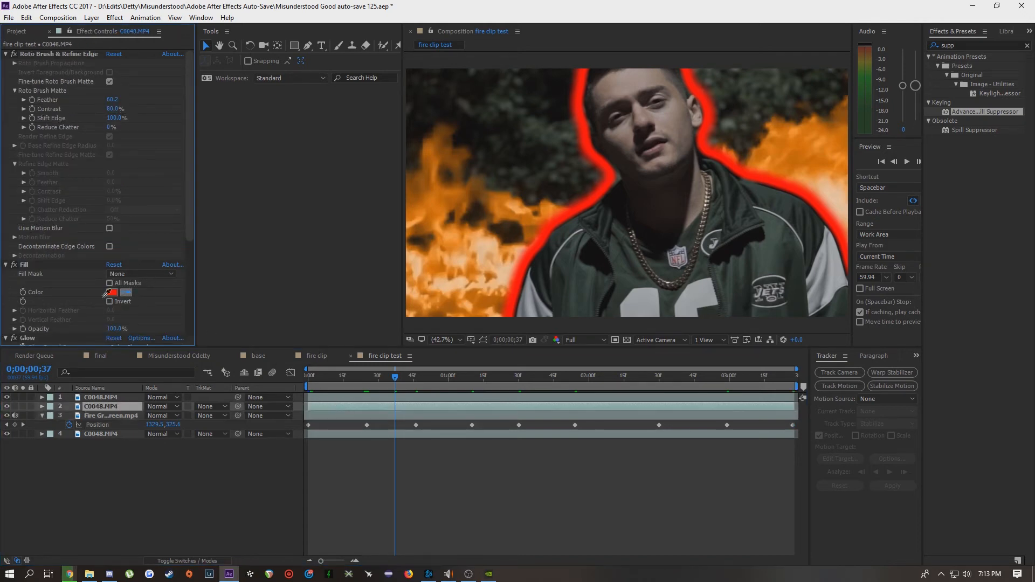
click(443, 199)
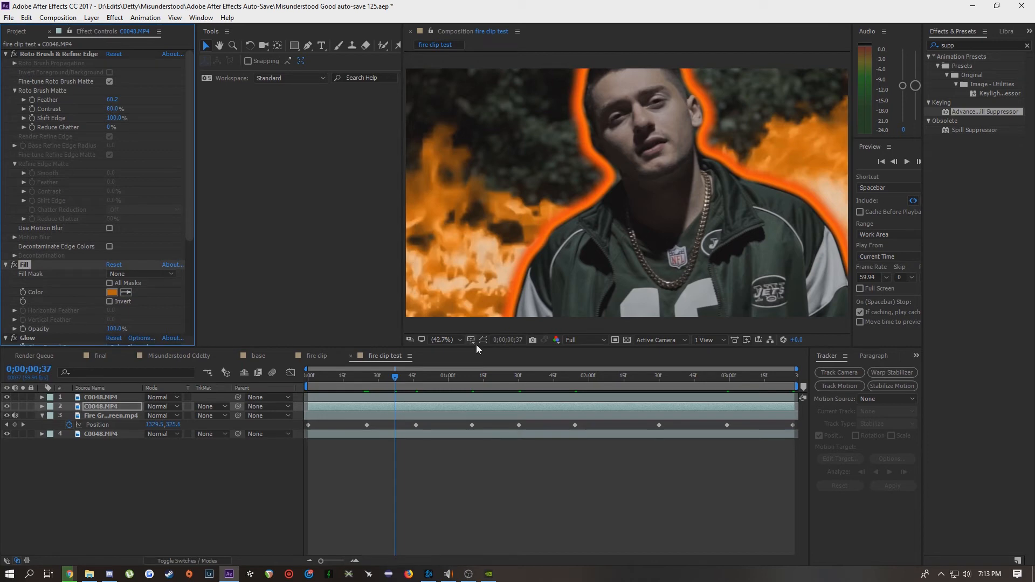
drag(400, 376, 157, 386)
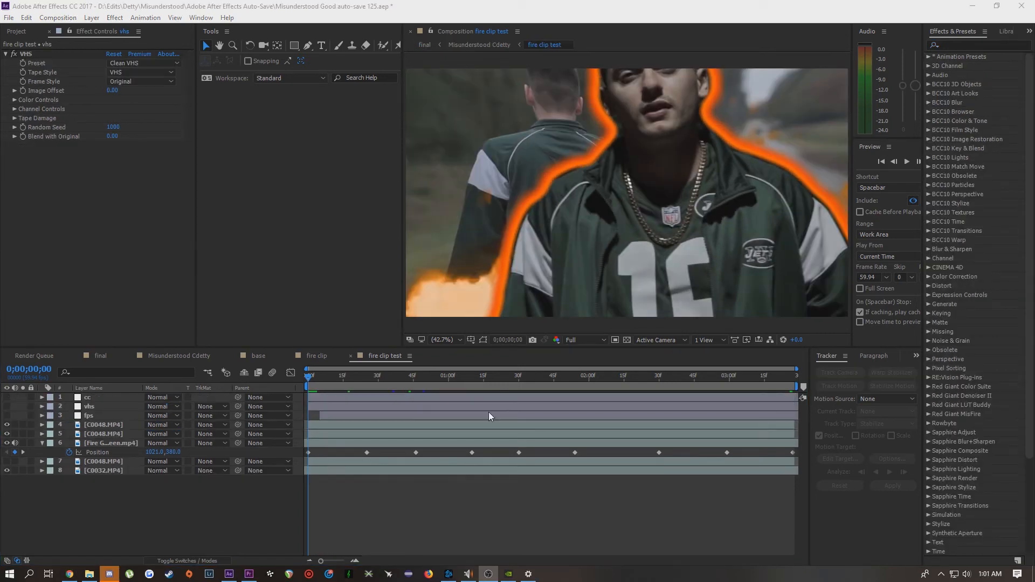
Examine the effects applied to the fps, vhs and cc adjustment layers.
click(94, 416)
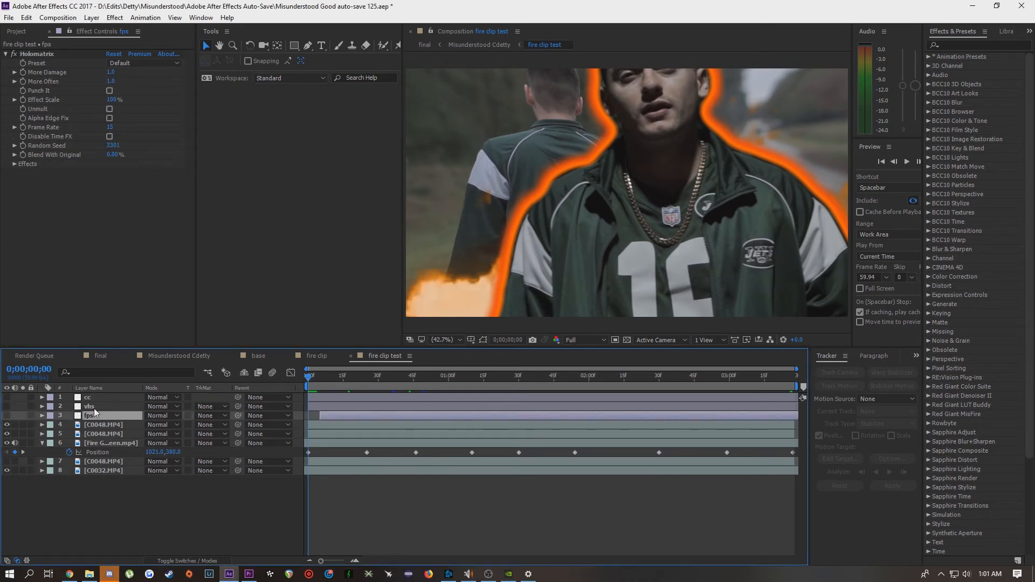
click(94, 407)
click(94, 398)
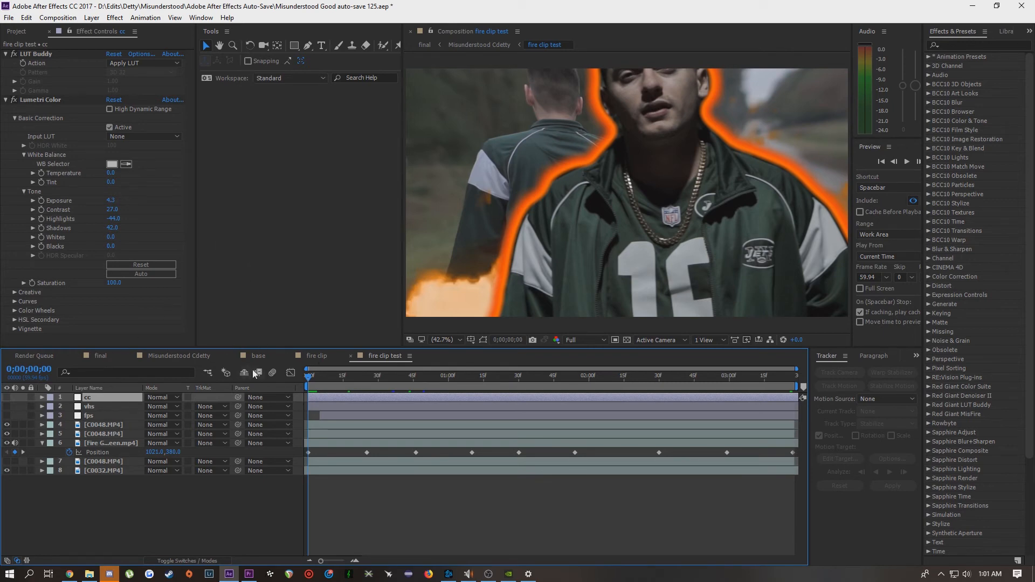
Make the cc adjustment layer visible and import the IWLTBAP Sedona - LOG.3dl LUT into its LUT Buddy effect.
click(6, 398)
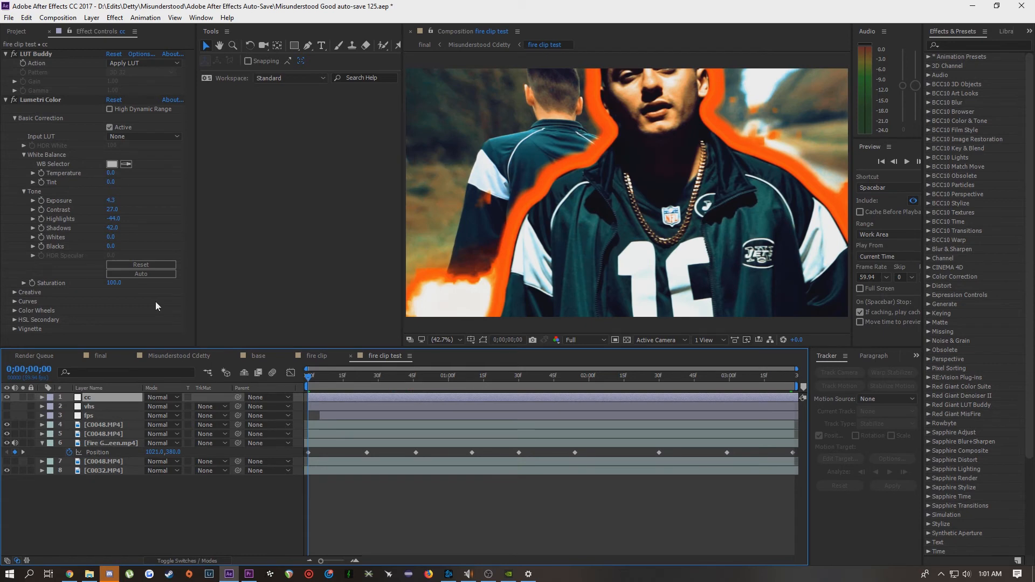
click(44, 47)
click(42, 55)
click(140, 55)
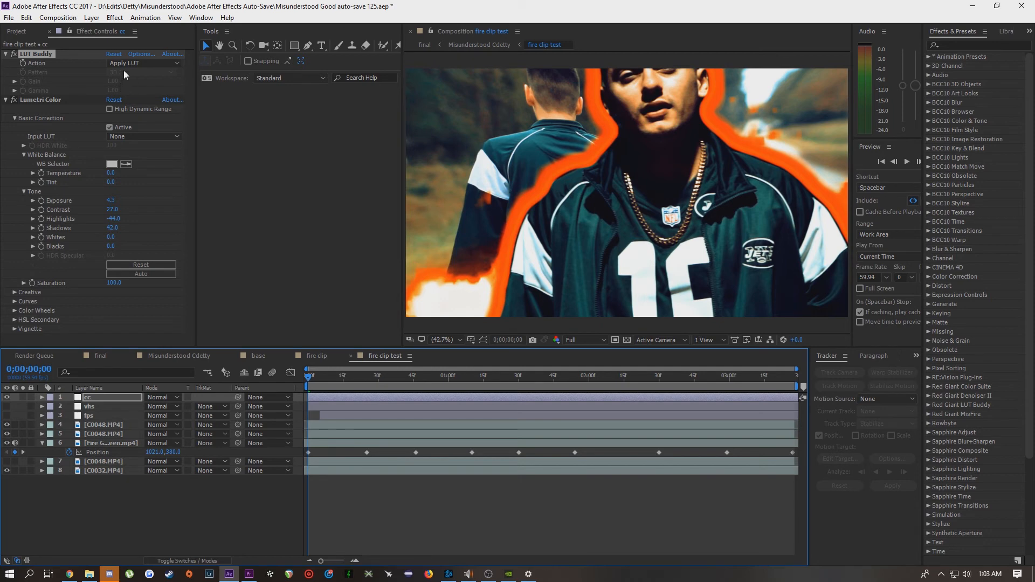
click(143, 55)
click(405, 235)
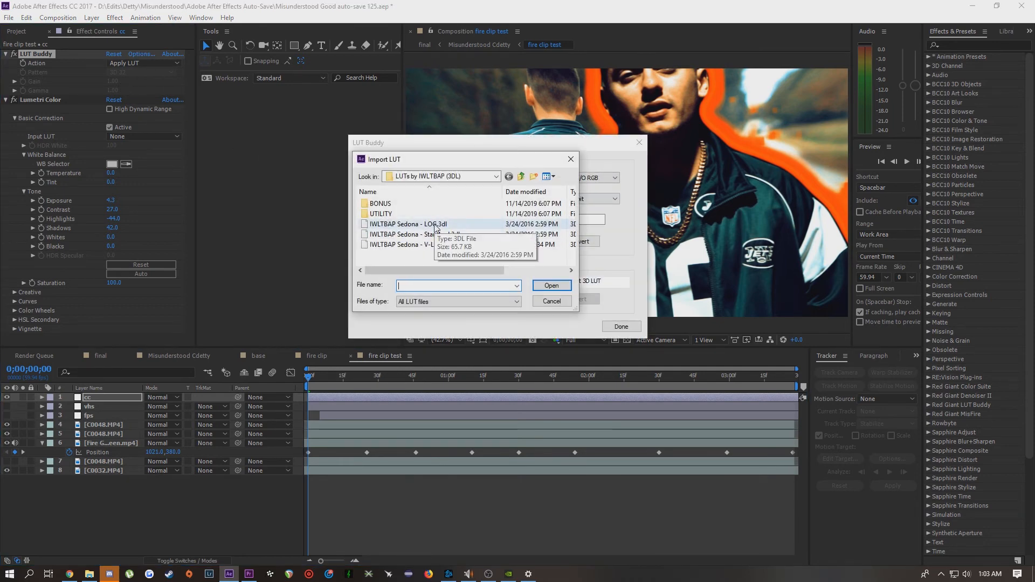
click(435, 225)
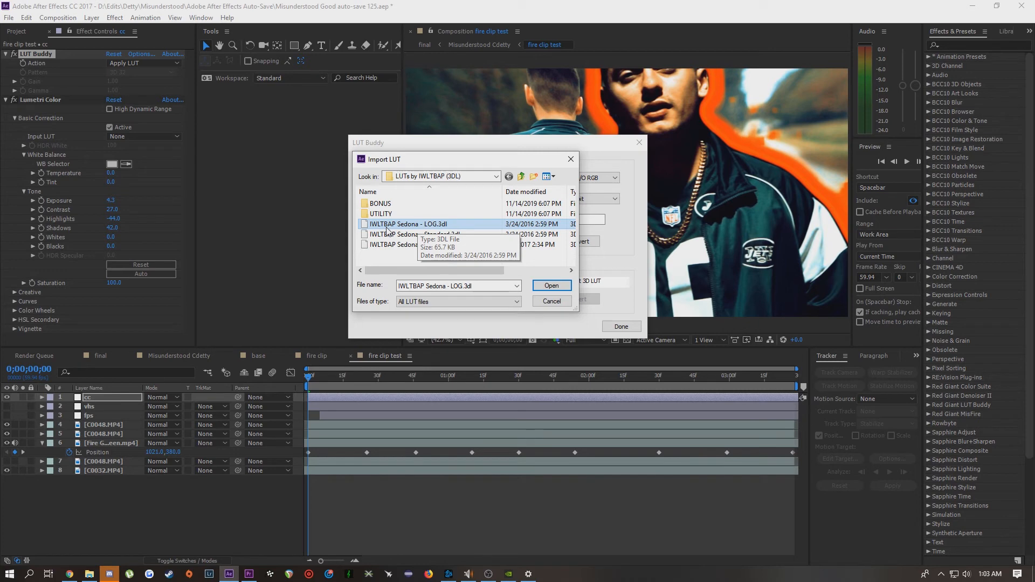
click(548, 290)
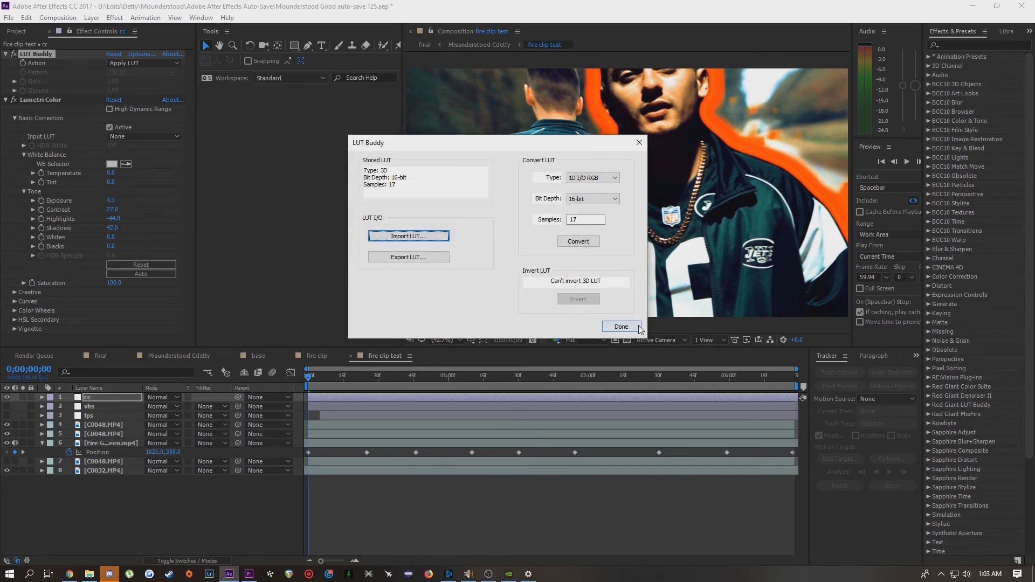
click(638, 327)
click(311, 380)
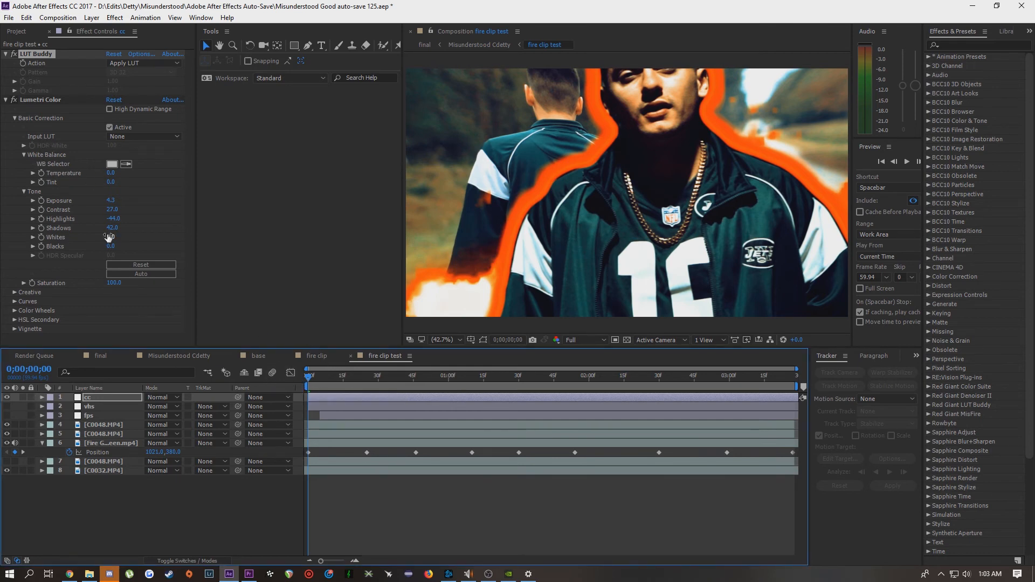
Compare the image with and without the Lumetri Color effect on the cc layer.
click(35, 102)
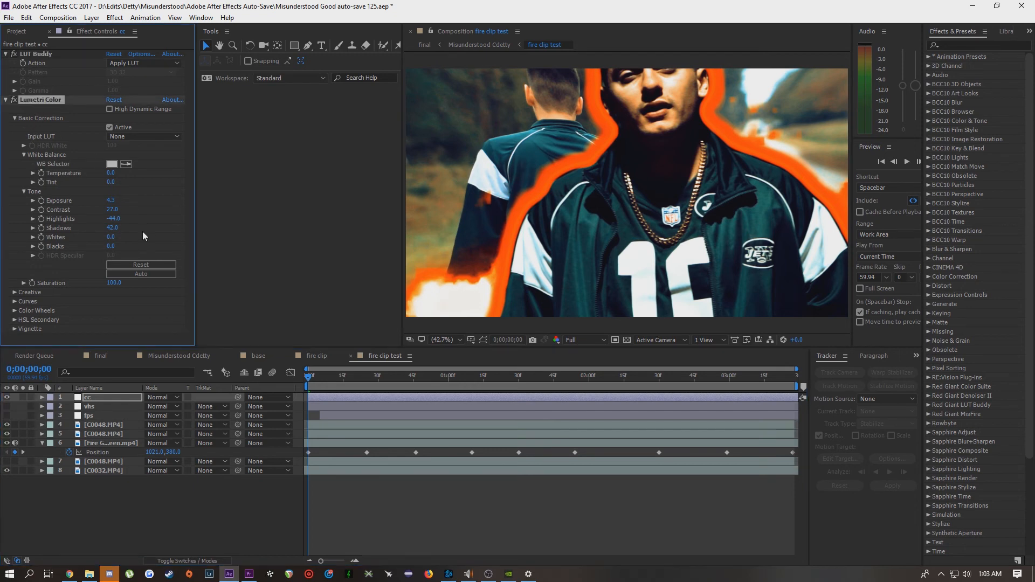
click(14, 101)
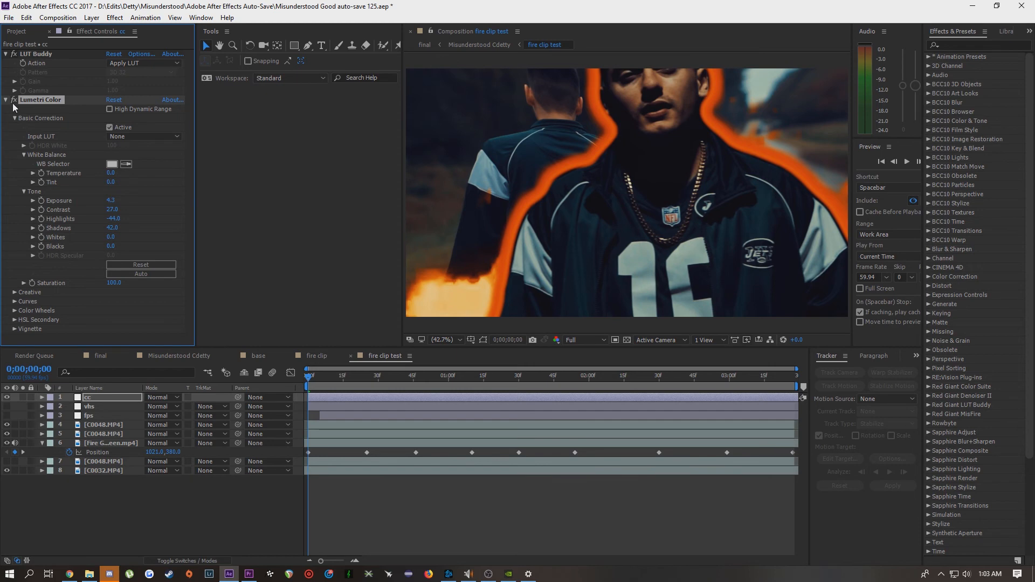
click(14, 100)
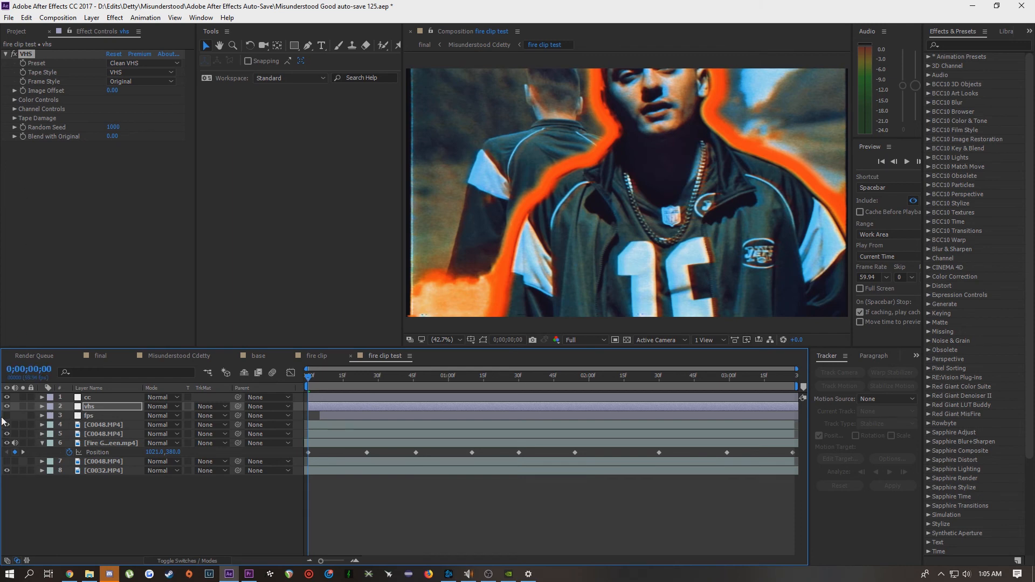
Inspect the Holomatrix effect settings on the fps adjustment layer.
click(107, 417)
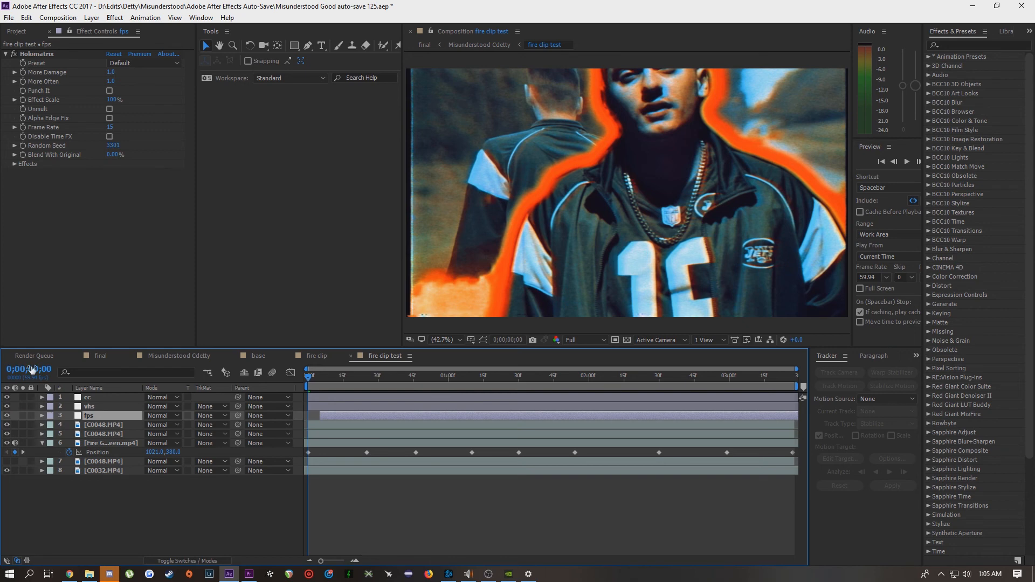
click(38, 56)
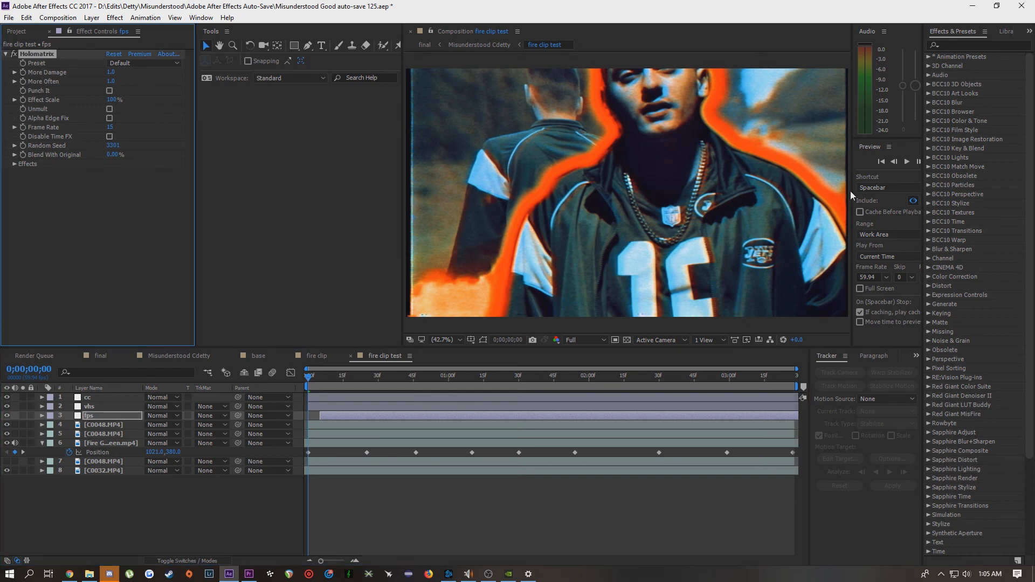
click(976, 45)
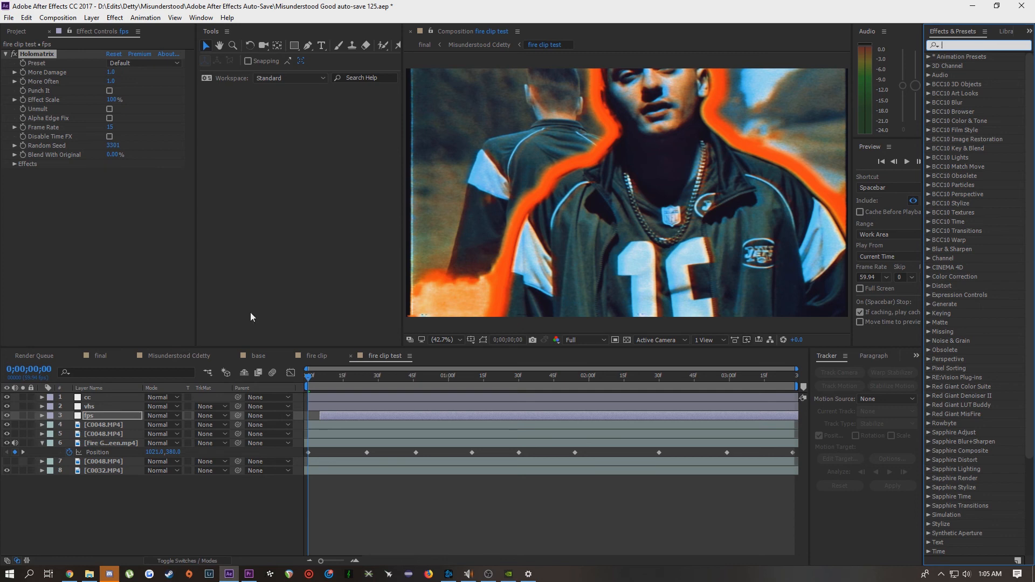
click(110, 416)
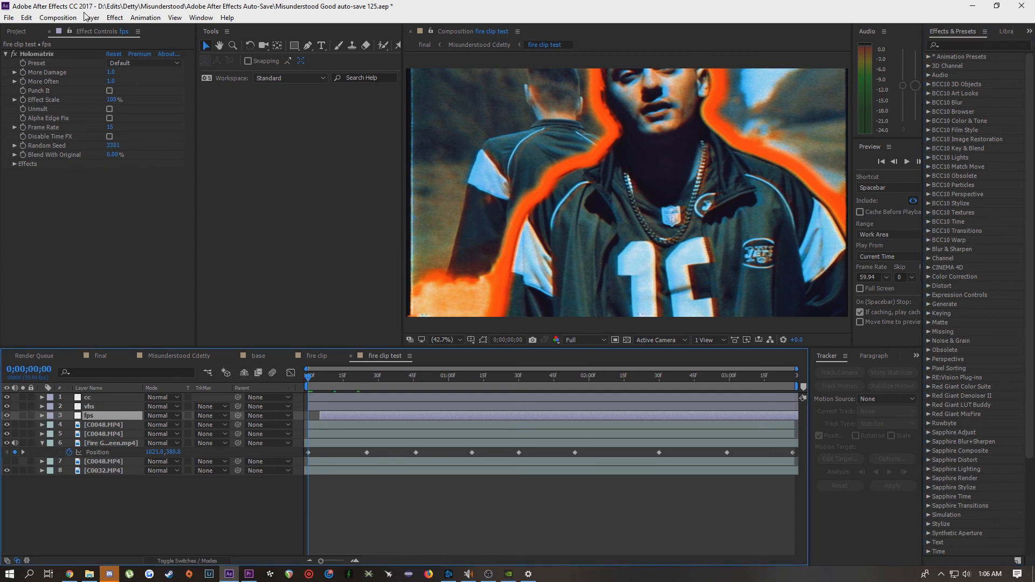
Add the fire clip test composition to the Render Queue and accept AVI as its output module format.
click(58, 18)
click(114, 109)
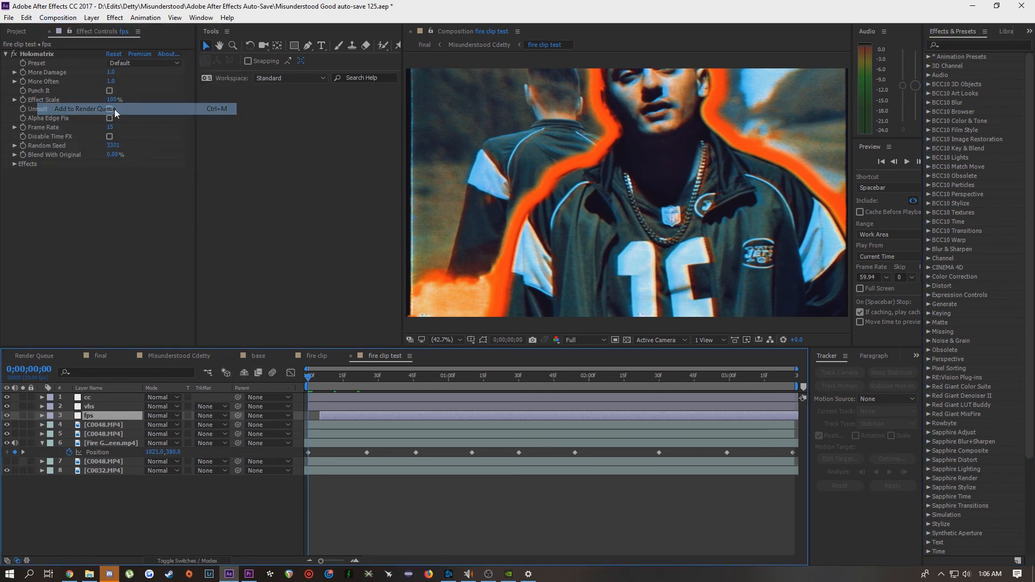
click(97, 532)
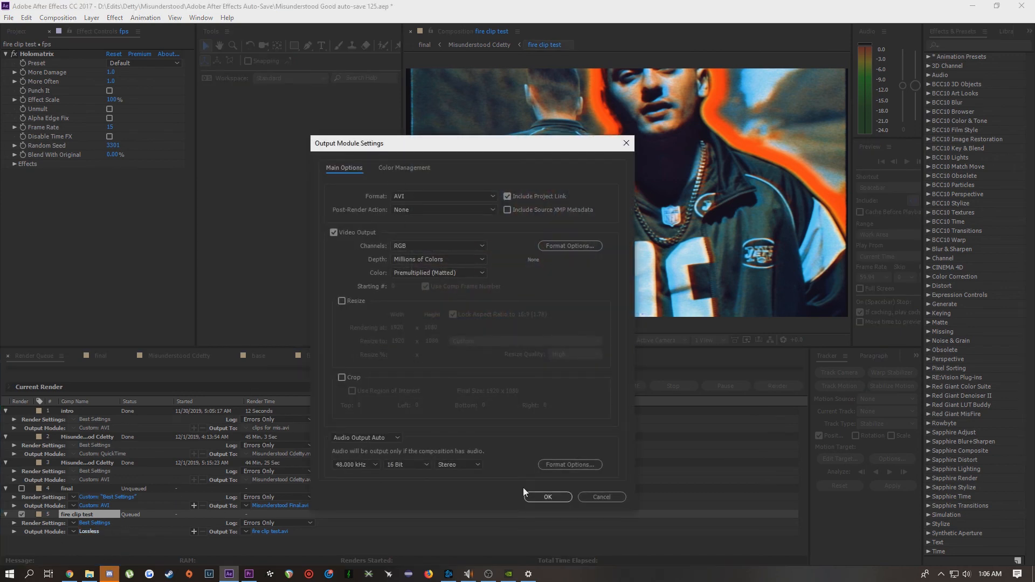
click(547, 498)
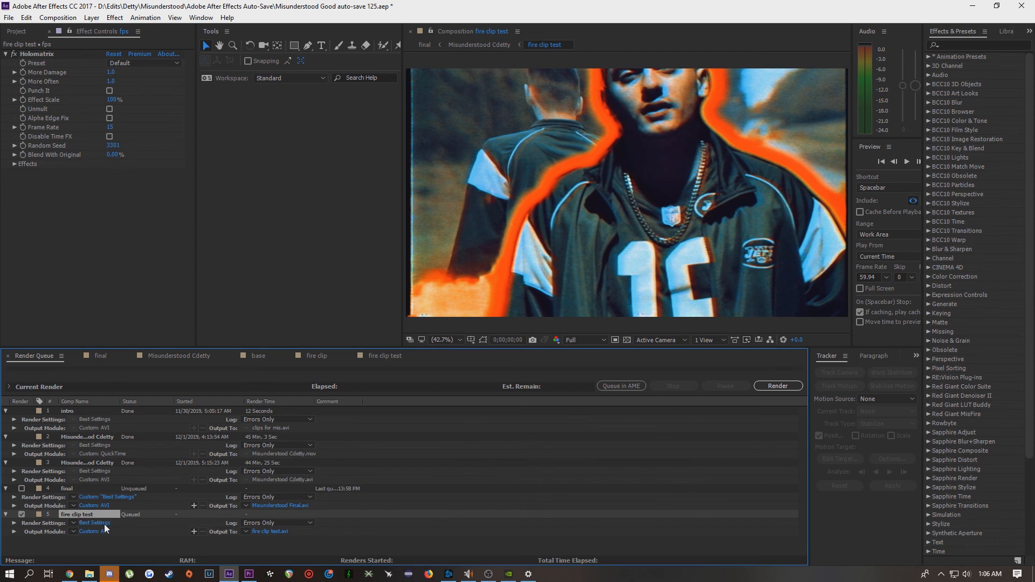
Set the fire clip test render settings to use a frame rate of 15.
click(104, 524)
click(294, 309)
text(15)
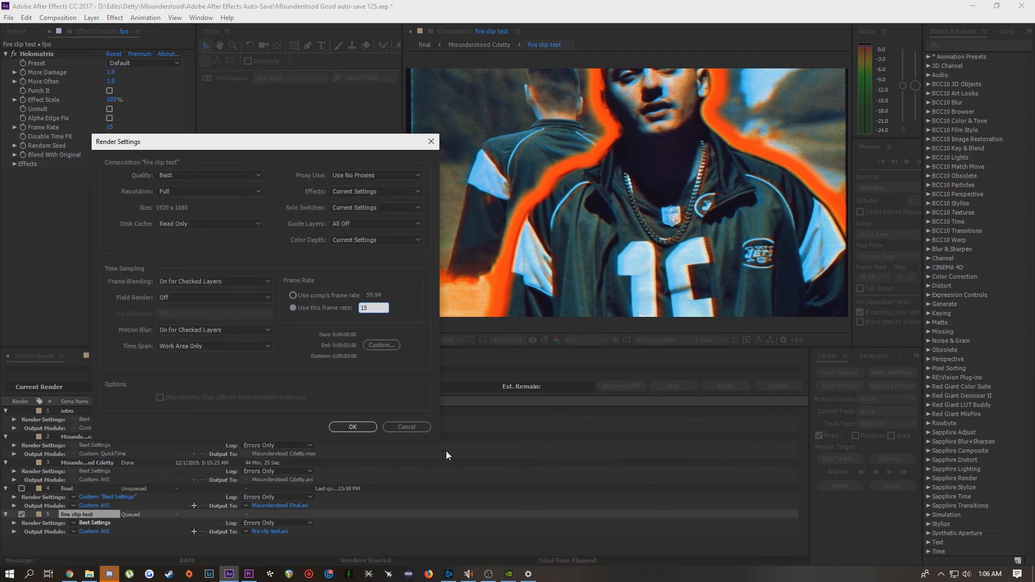
key(Return)
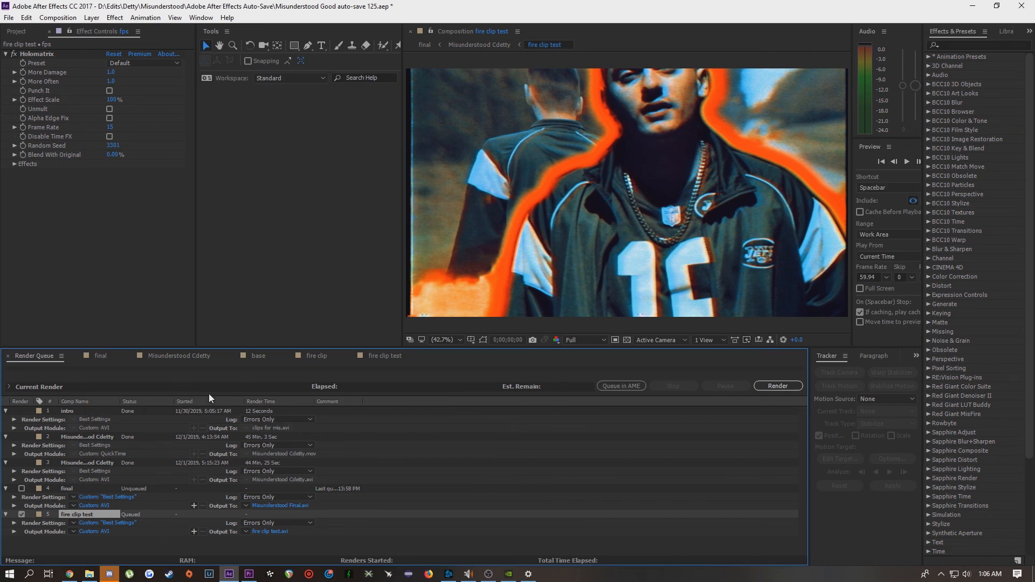
Return to the fire clip test composition, select the upper C0048.MP4 layer and scrub to 0;00;00;39.
click(385, 357)
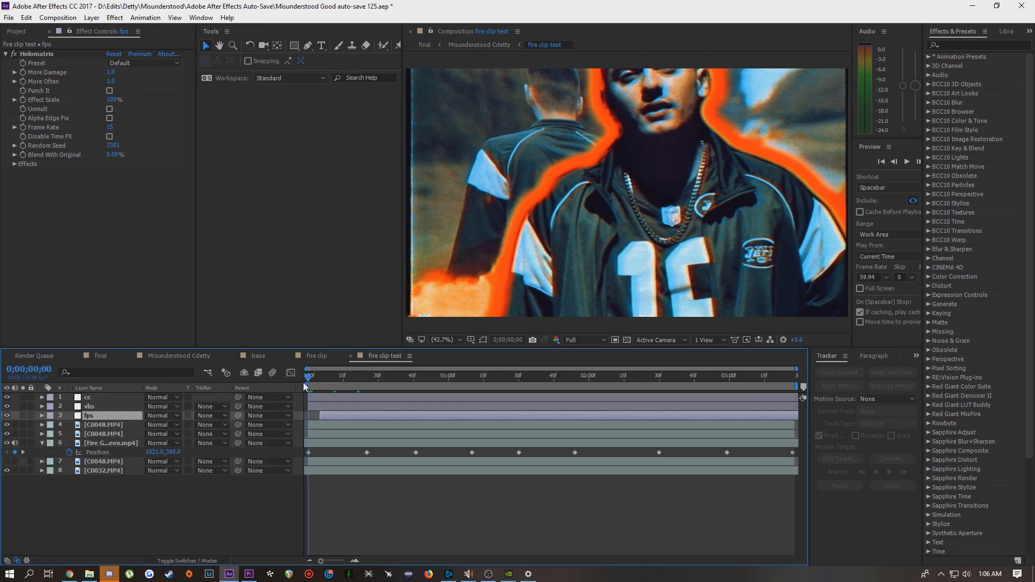
click(316, 427)
drag(316, 384, 399, 384)
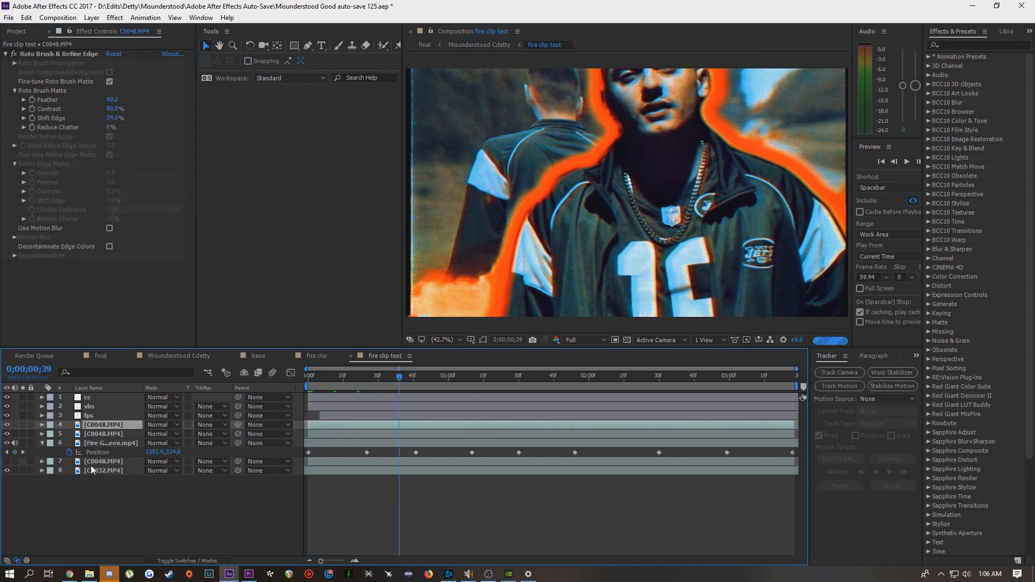